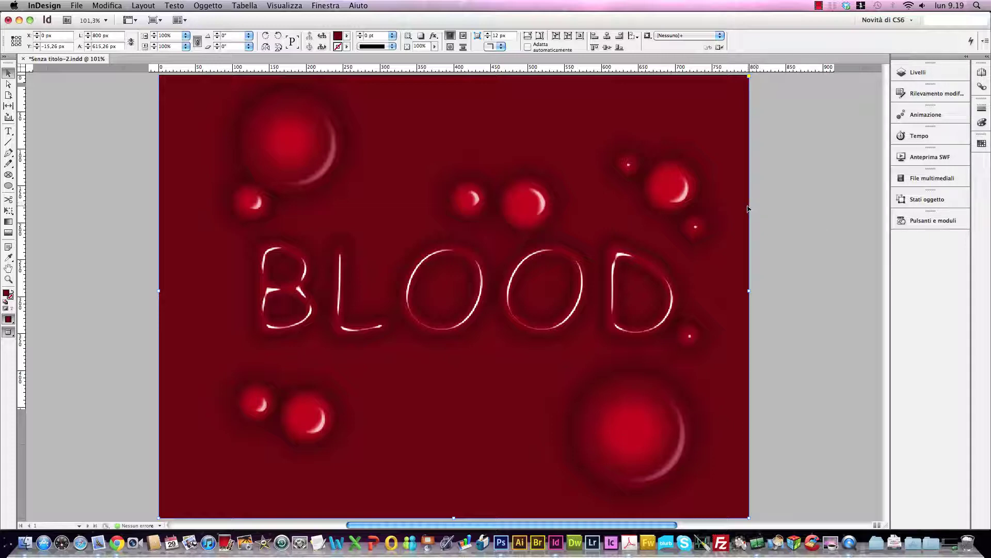
- Delete all the existing artwork and draw an 800 by 600 px rectangular frame covering the whole page
drag(93, 105, 801, 482)
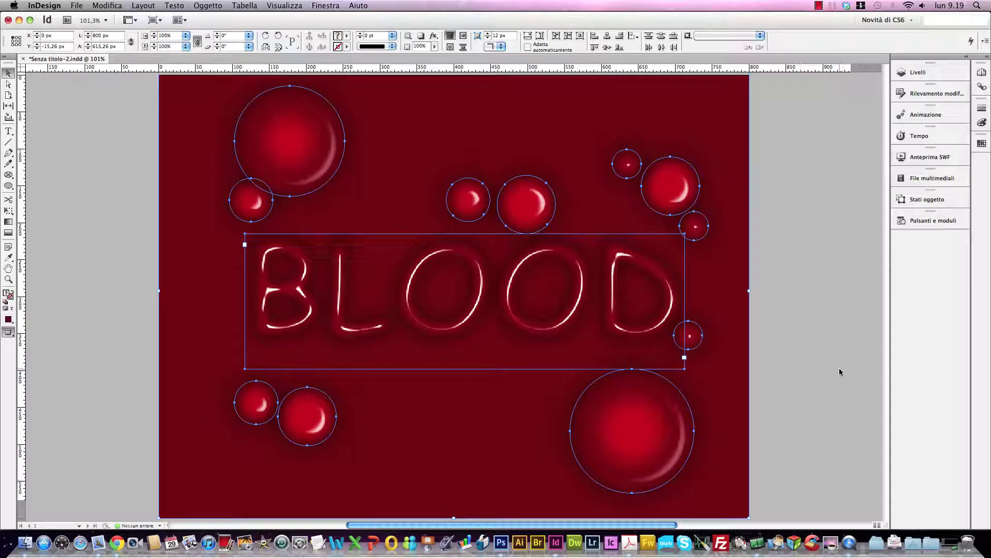
key(Delete)
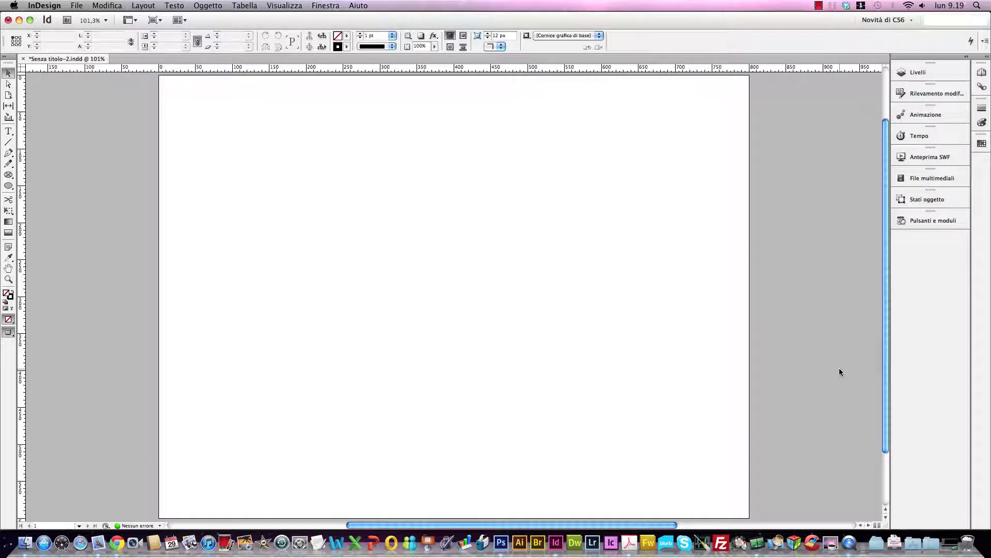
click(8, 176)
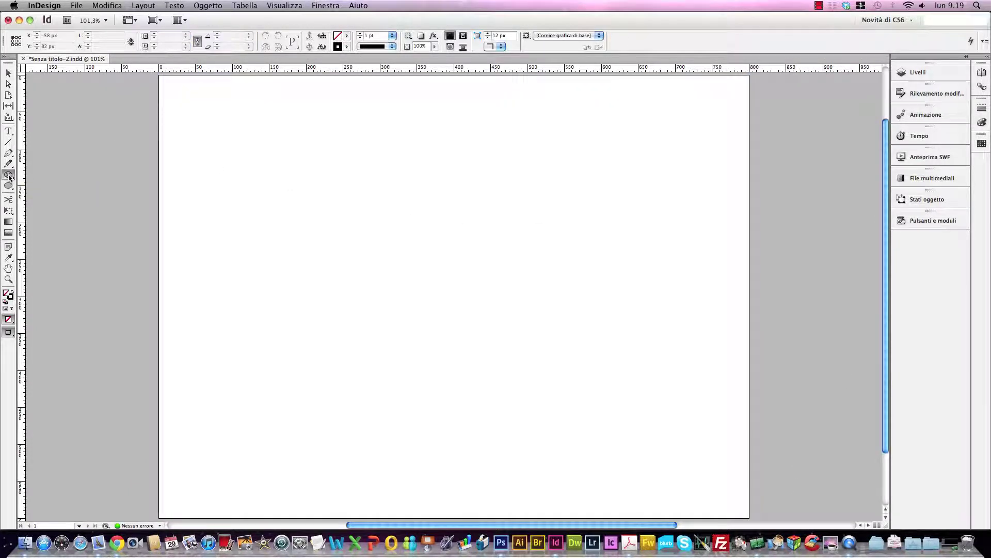
drag(9, 176, 39, 175)
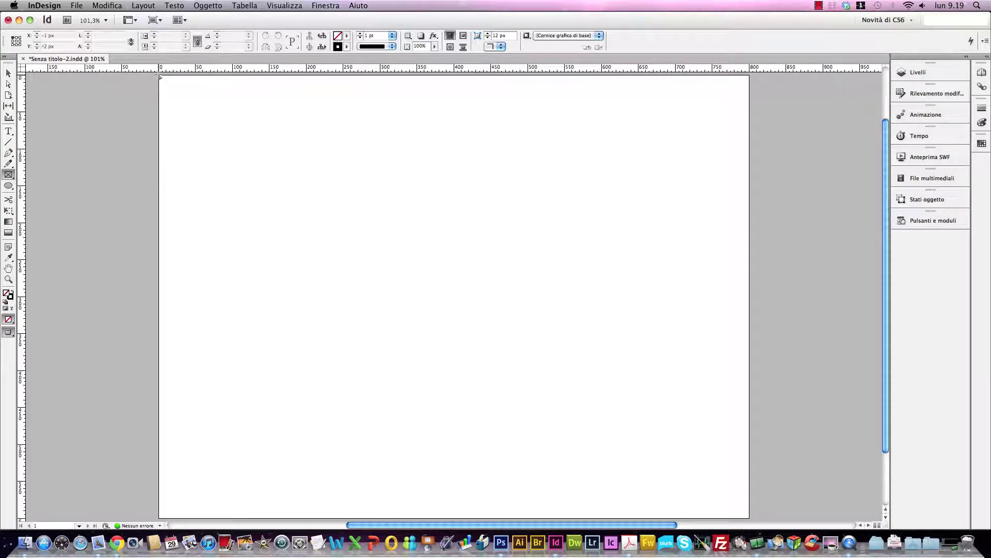
drag(161, 81, 749, 517)
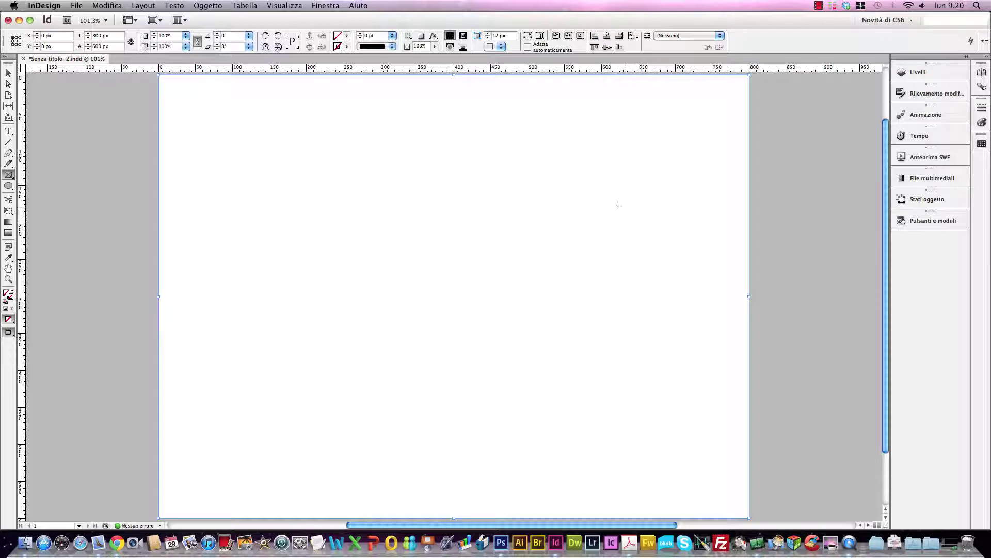
- Fill the page-sized frame with the dark red swatch R=104 G=0 B=13
click(347, 35)
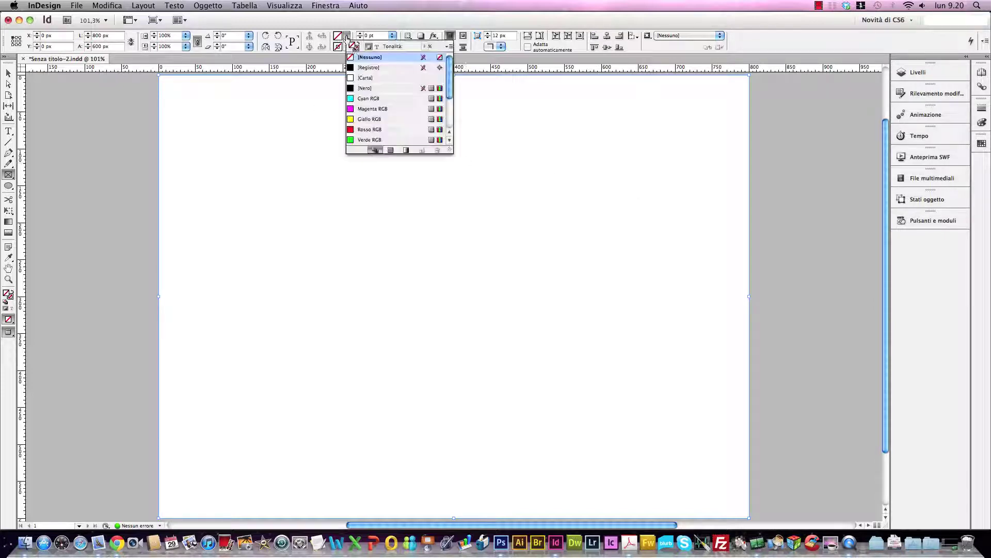
drag(451, 87, 451, 113)
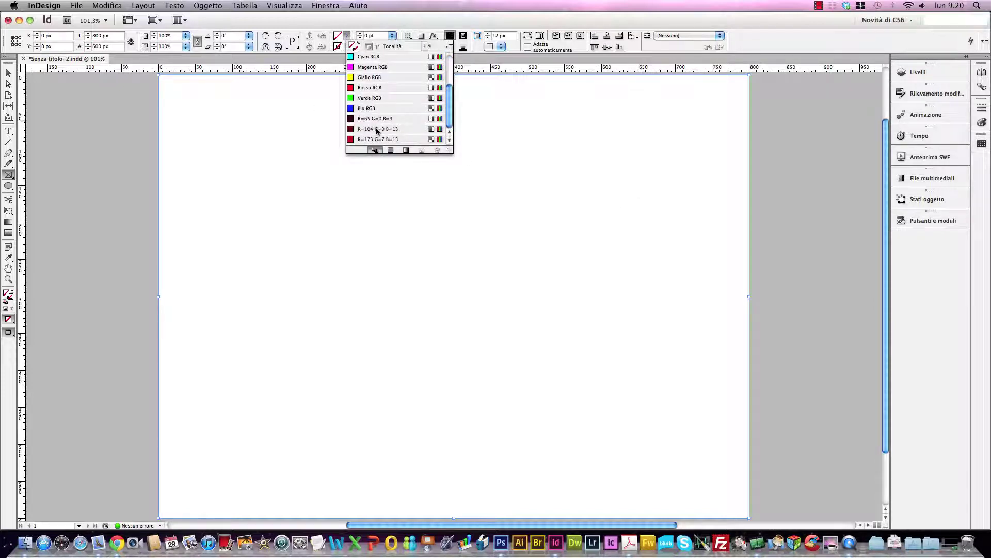
click(378, 128)
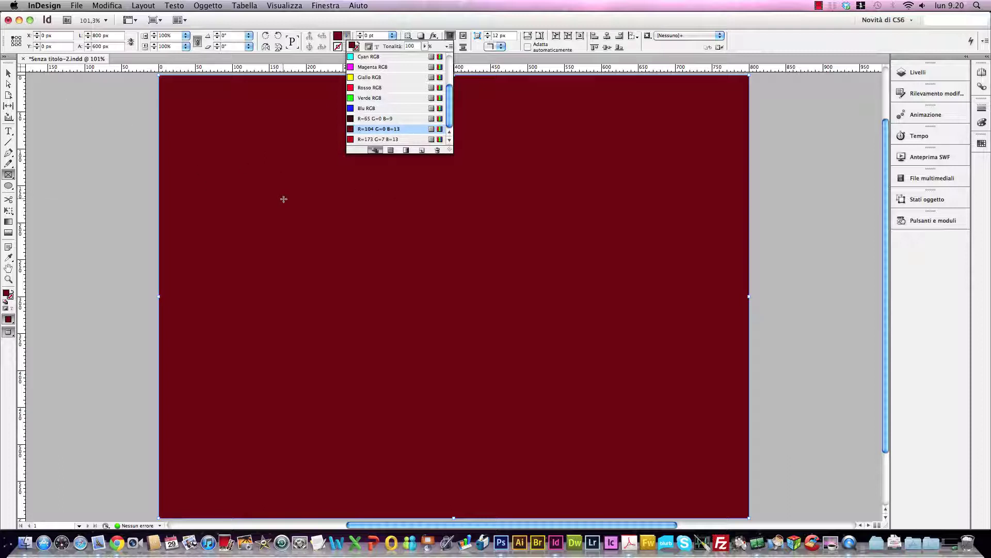
click(8, 73)
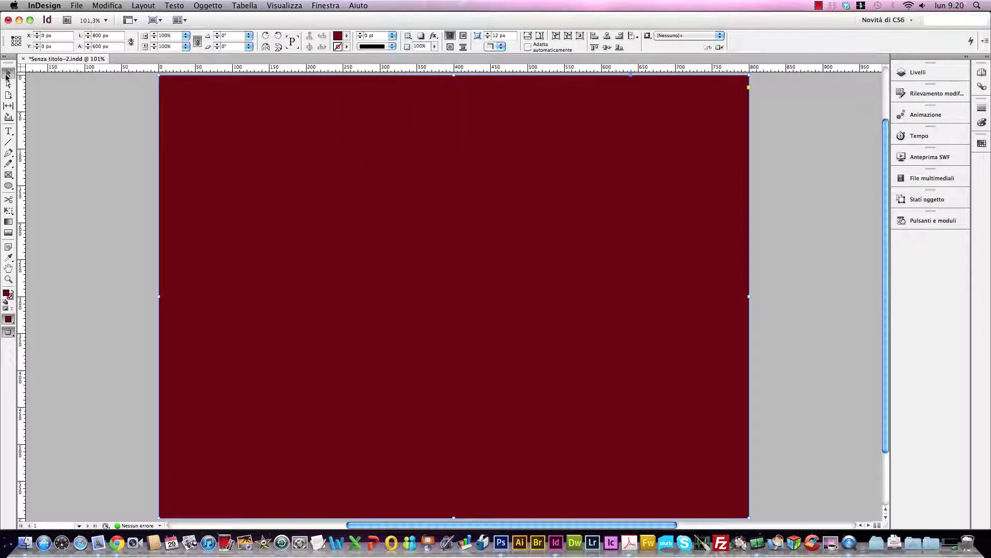
- Create a text frame about 633 by 225 px across the middle of the page and enter BLOOD
click(9, 130)
drag(227, 197, 698, 366)
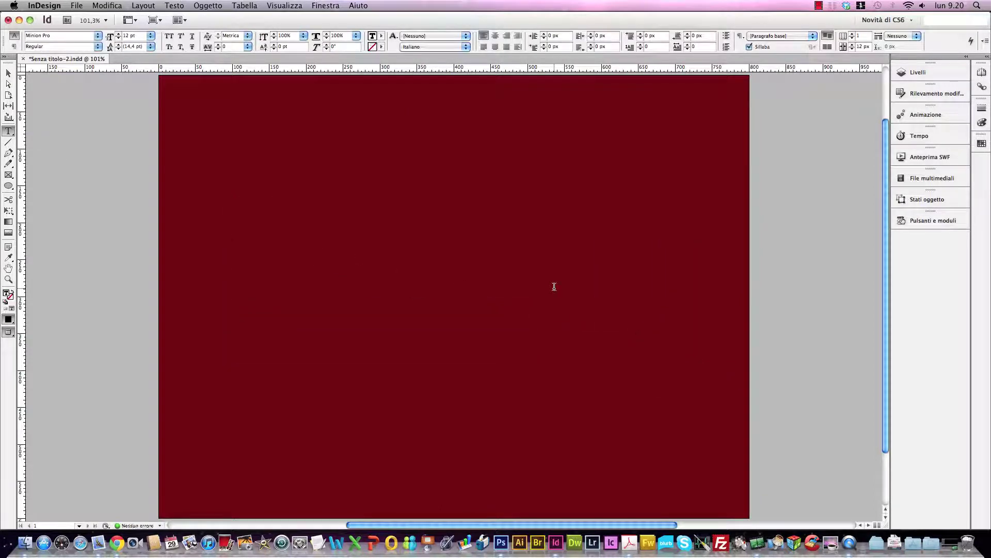
text(Titolo)
- Format the word BLOOD in Comic Sans MS Bold at 170 pt
key(super+a)
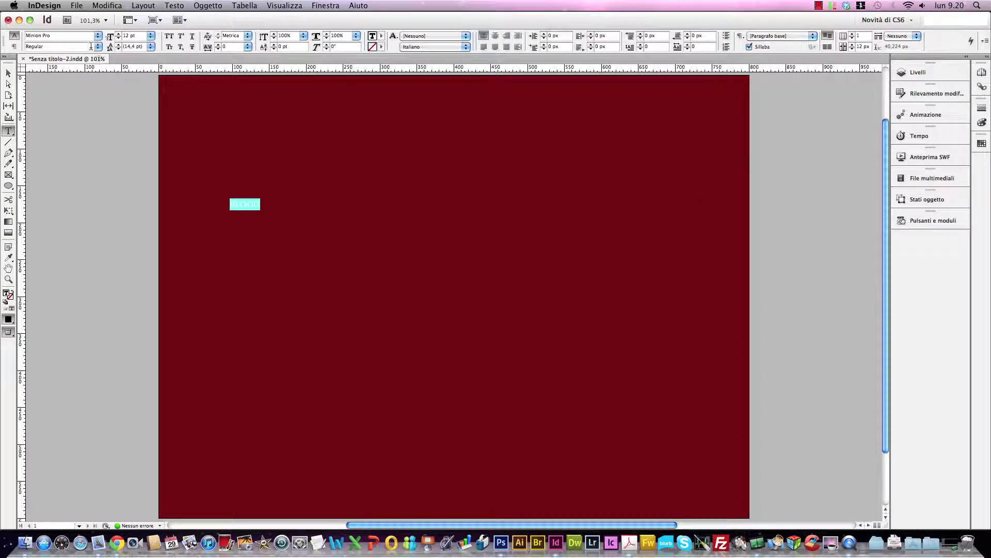
click(65, 35)
text(Comic Sans MS)
click(126, 38)
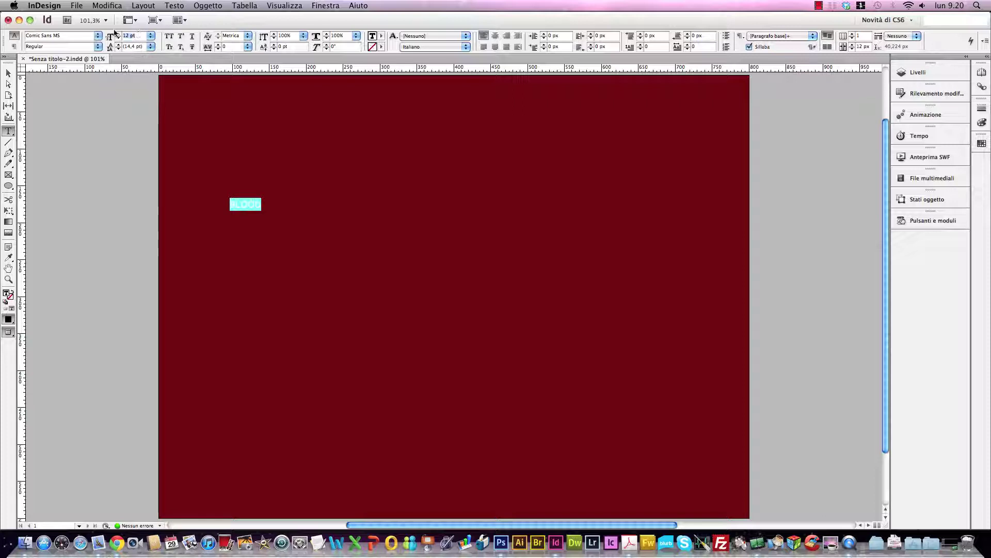
drag(117, 33, 115, 32)
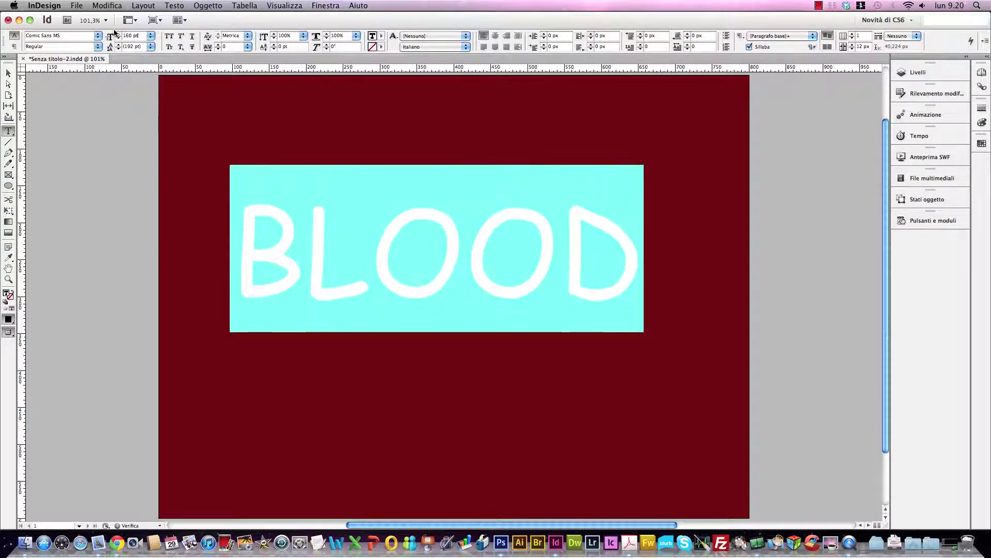
click(114, 32)
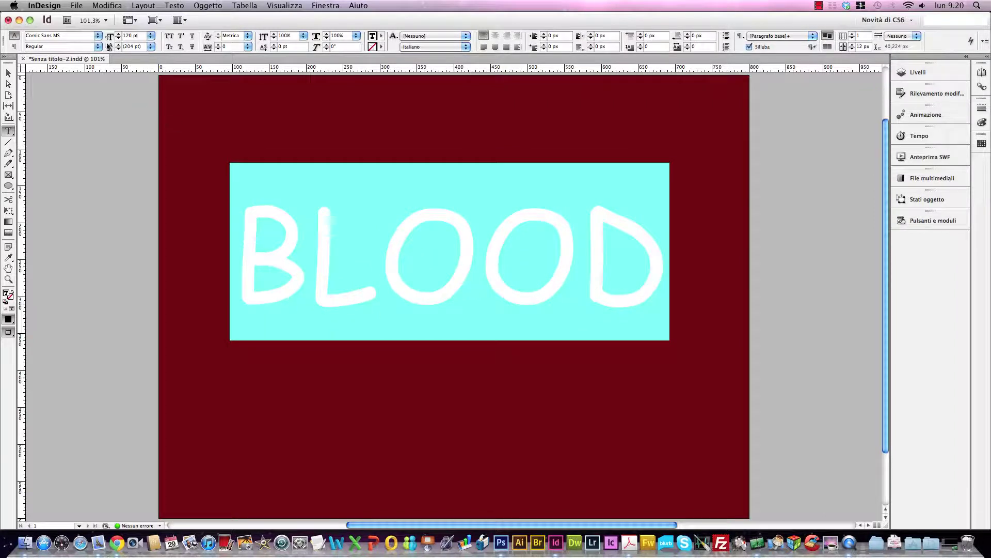
click(98, 47)
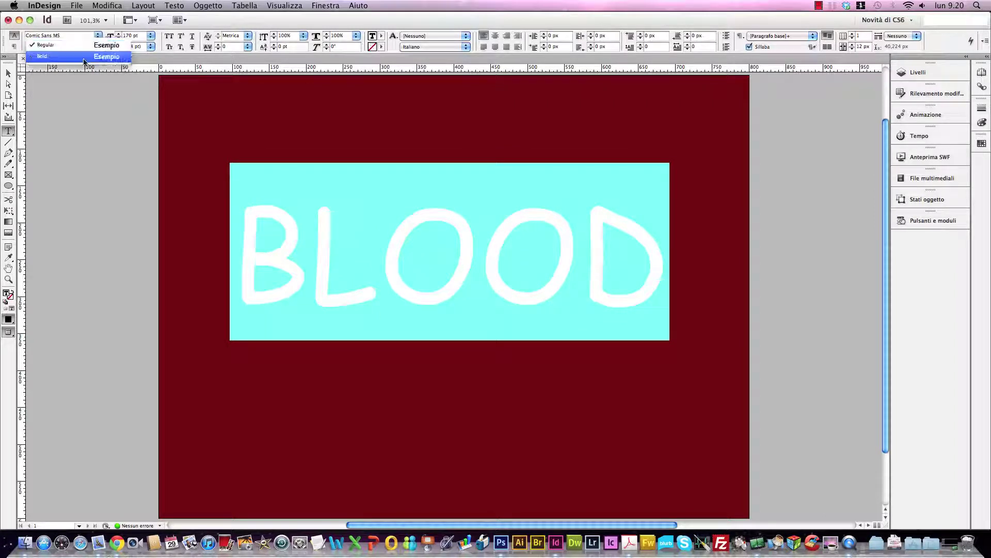
click(85, 58)
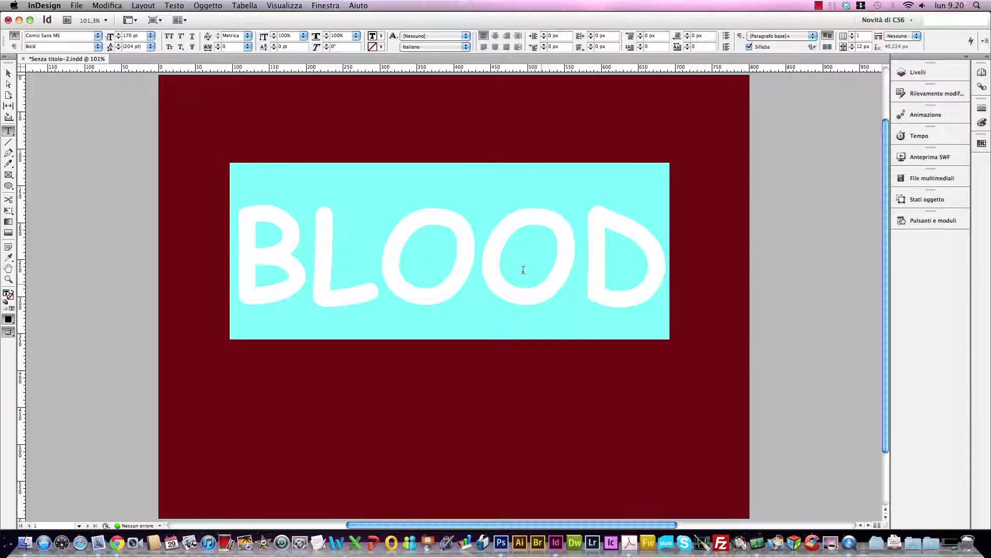
click(8, 73)
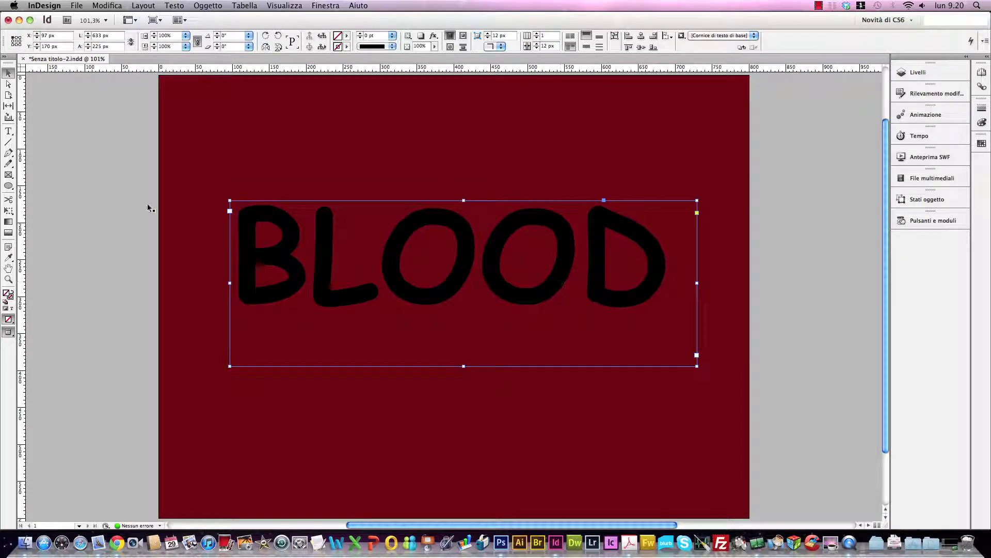
- Color the BLOOD text with the red swatch R=173 G=7 B=13
click(9, 132)
click(277, 237)
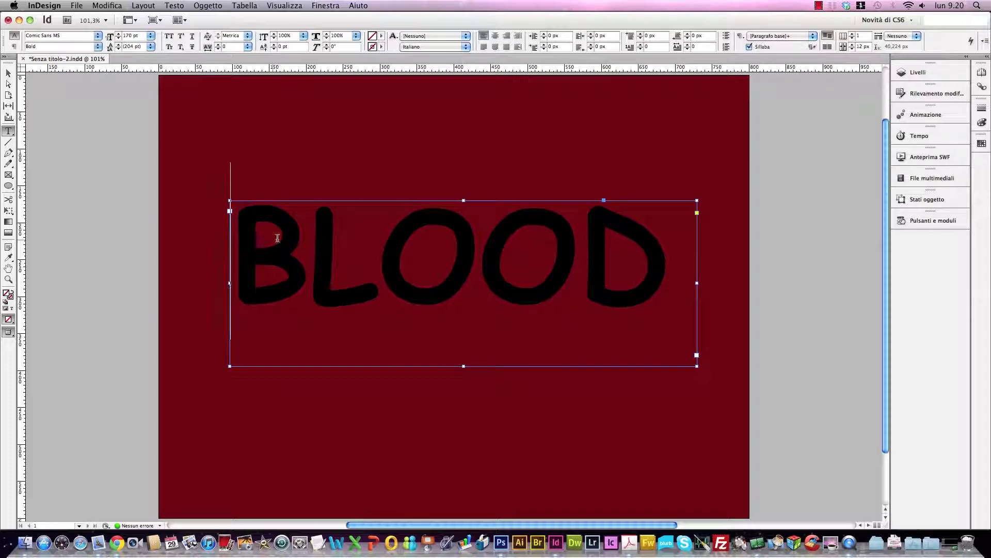
drag(278, 237, 760, 235)
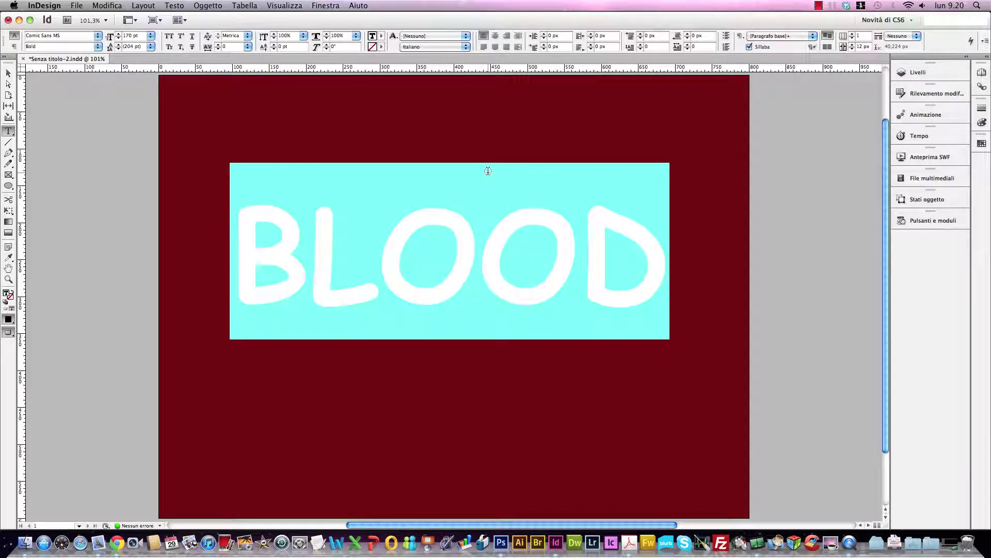
click(381, 35)
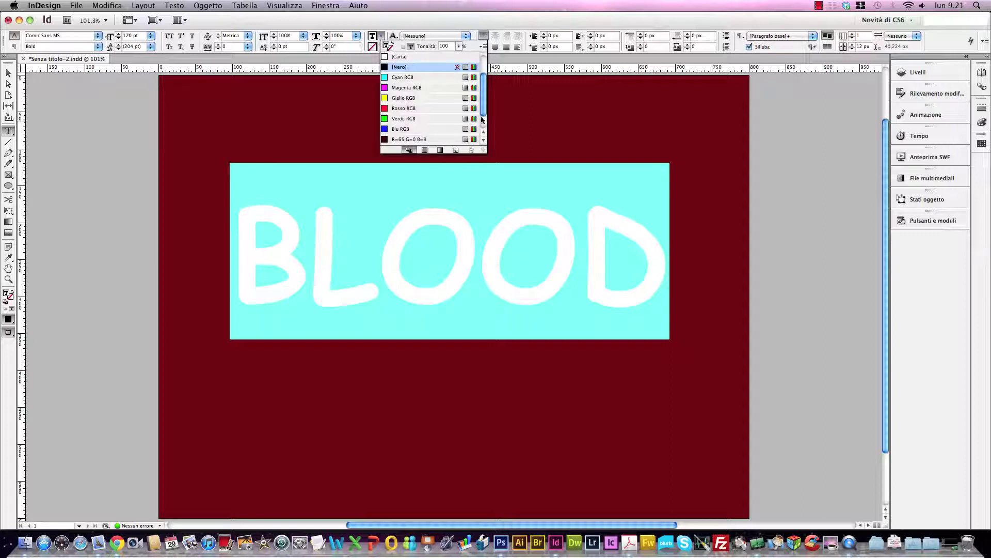
drag(485, 107, 486, 124)
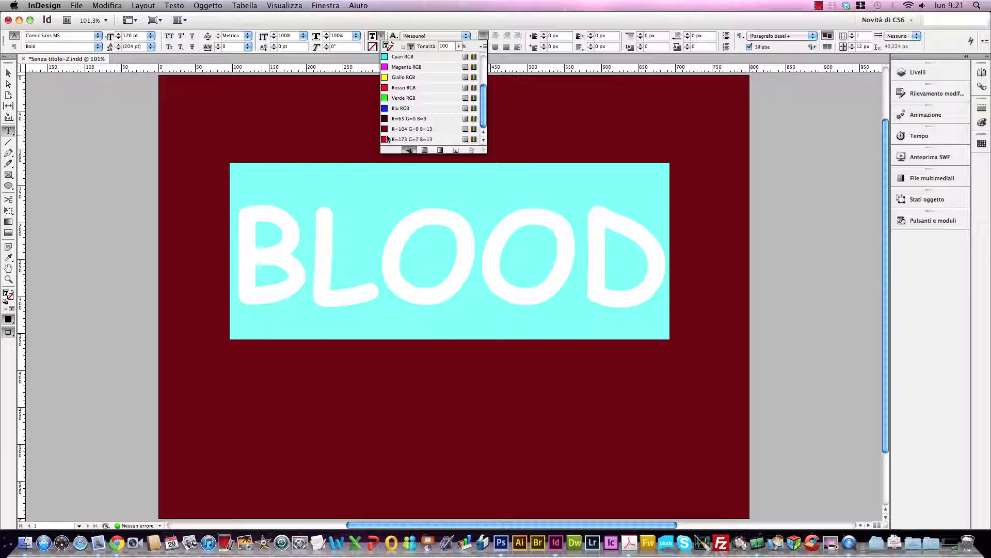
click(422, 140)
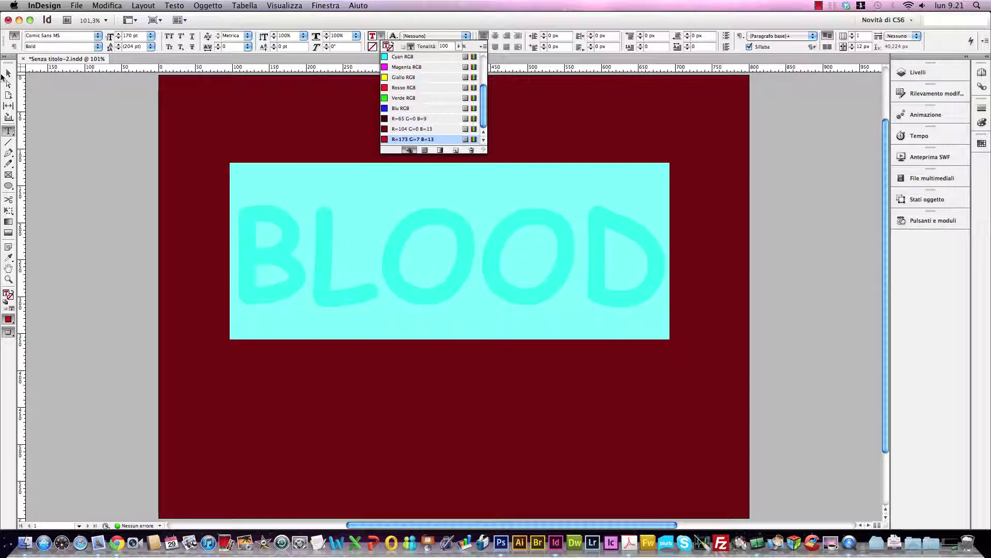
click(8, 73)
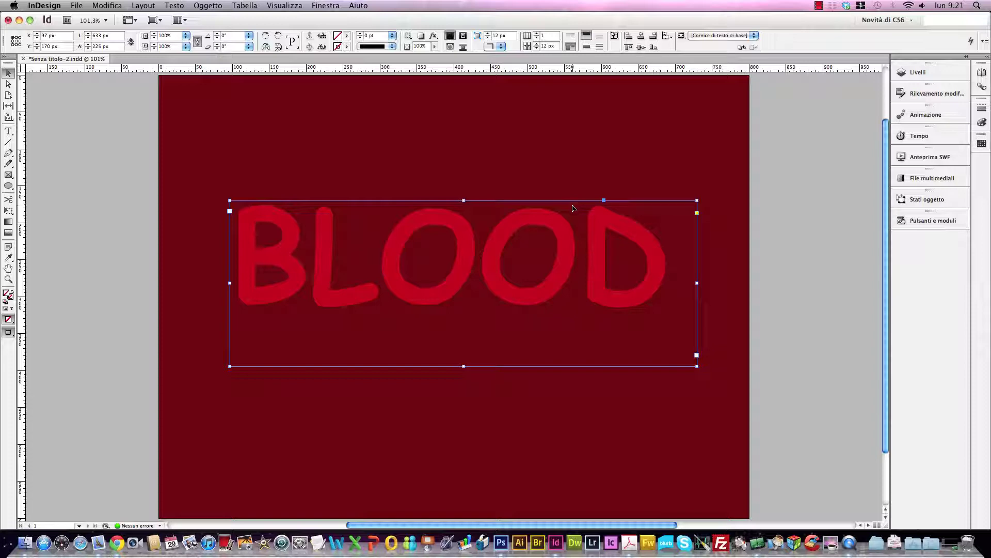
- Open the effects settings for the BLOOD text frame and enable Smusso ed effetto rilievo
click(329, 6)
click(335, 106)
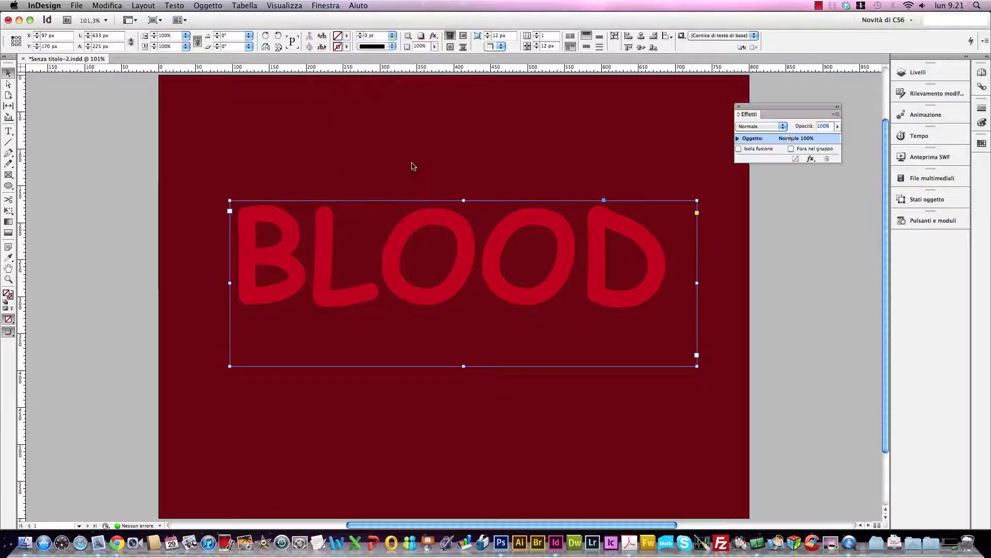
drag(840, 164, 837, 156)
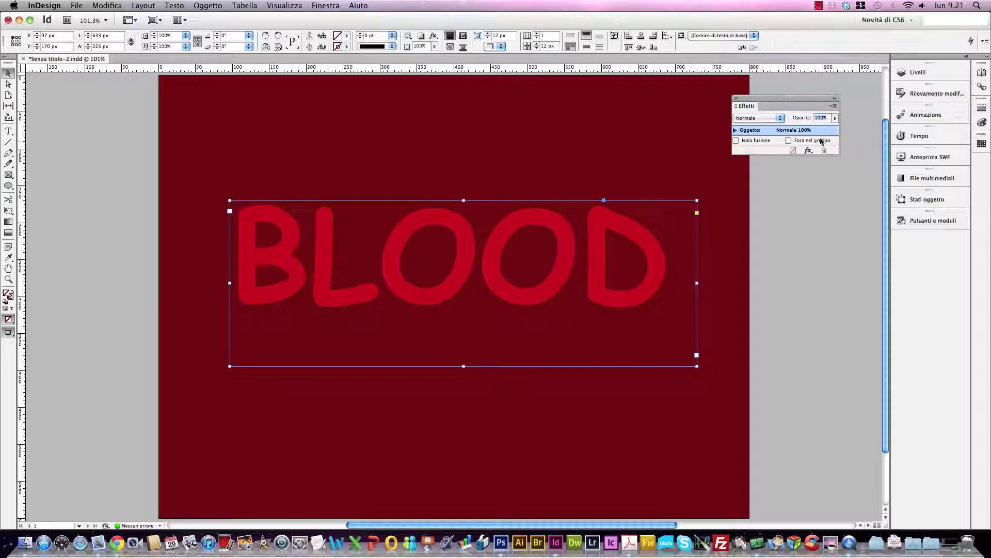
double_click(782, 130)
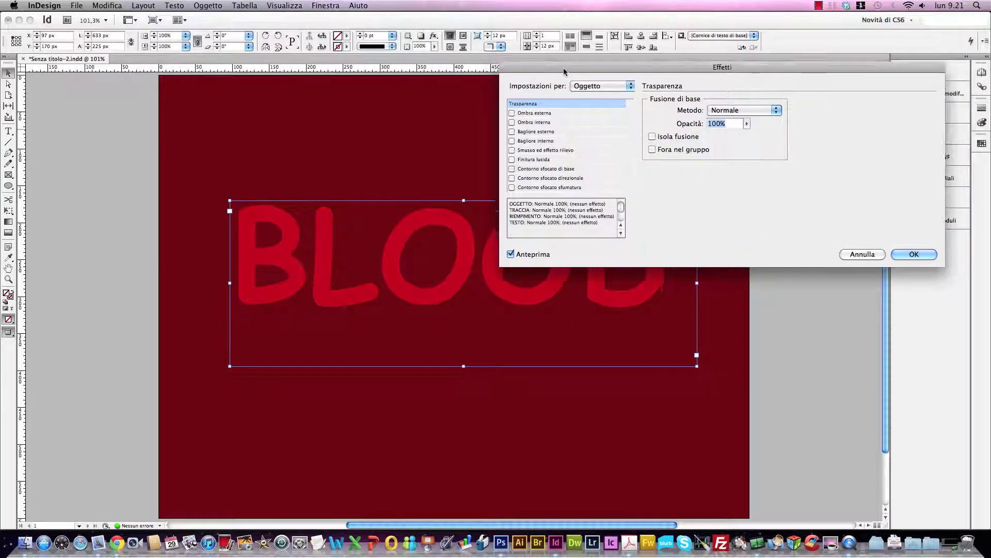
drag(564, 71, 587, 182)
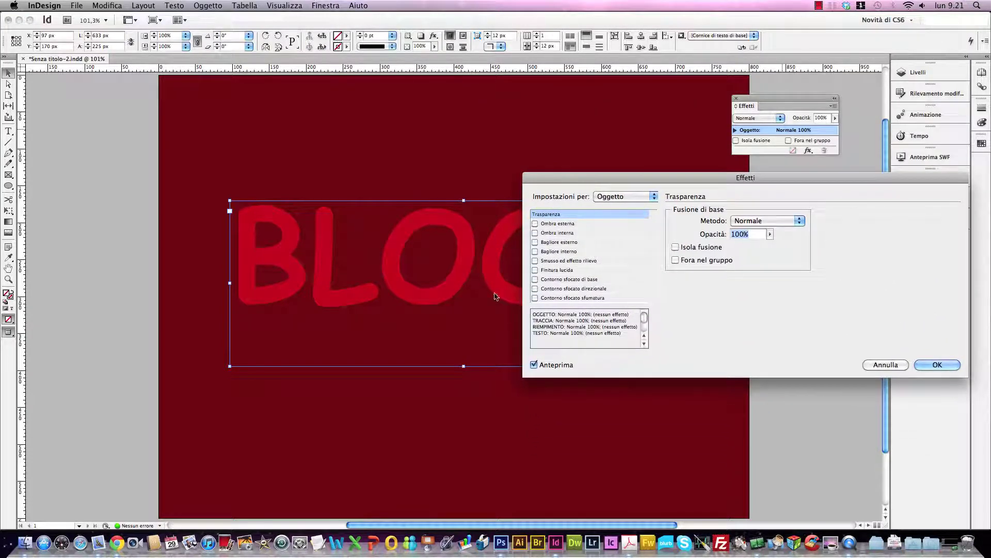
drag(571, 176, 533, 105)
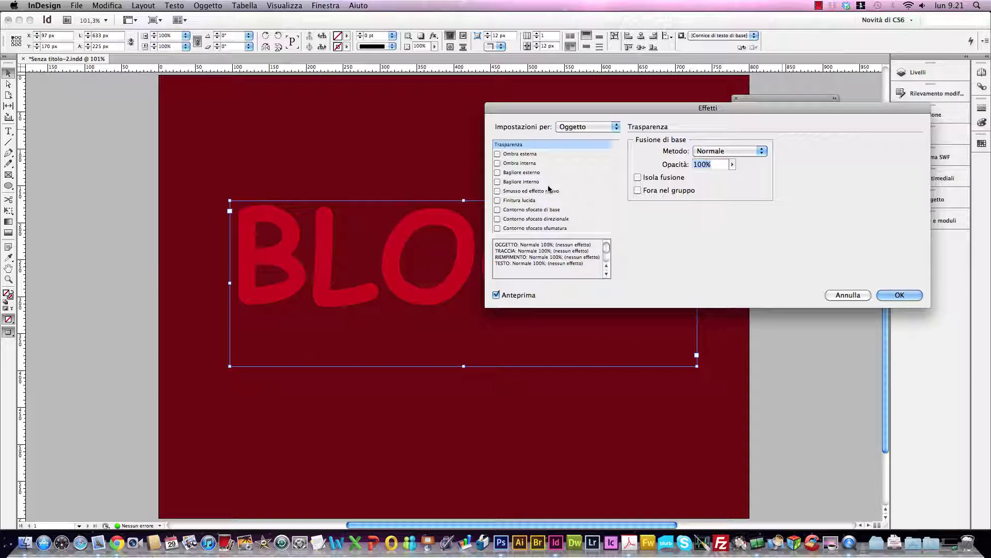
click(497, 190)
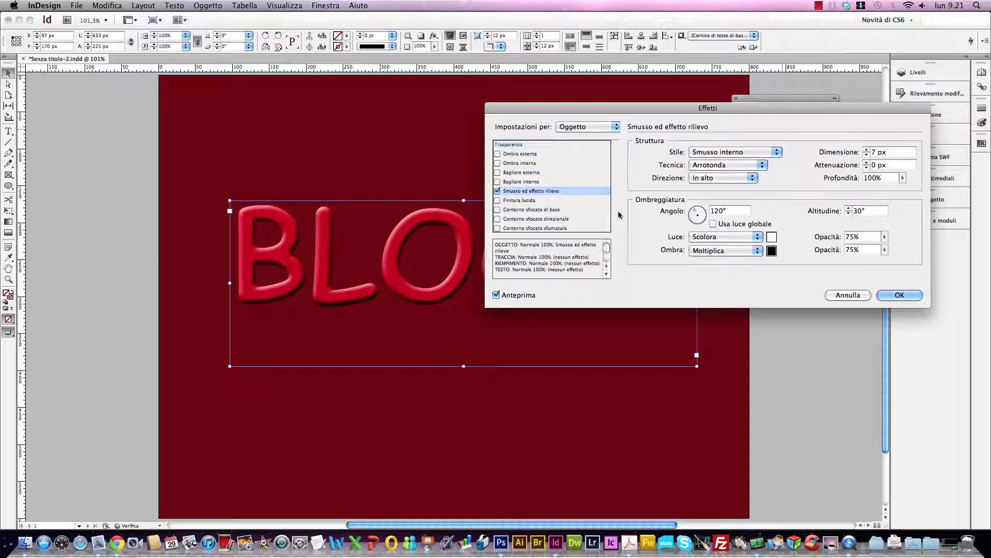
- Set the bevel's Dimensione to 20 px, trying 30 px for comparison
drag(687, 109, 689, 90)
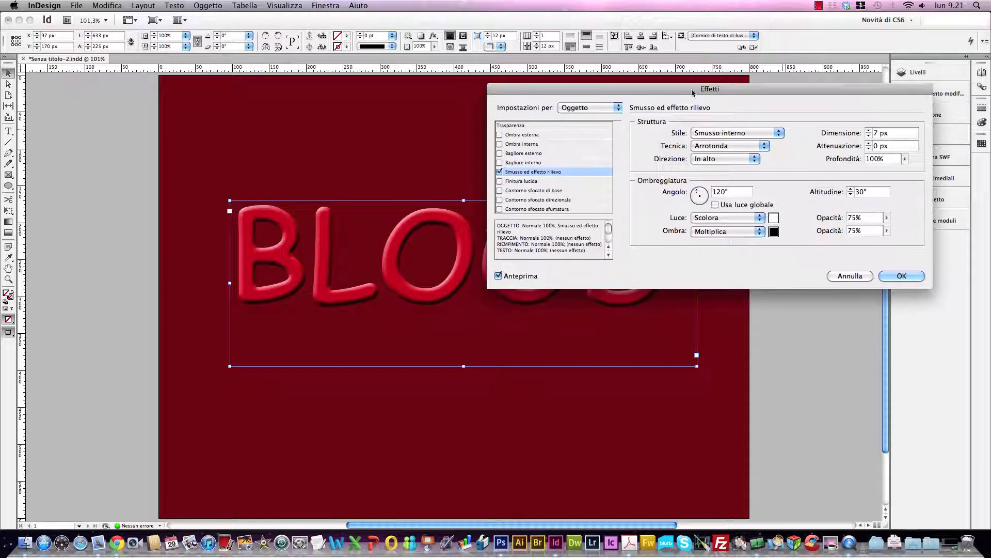
click(873, 133)
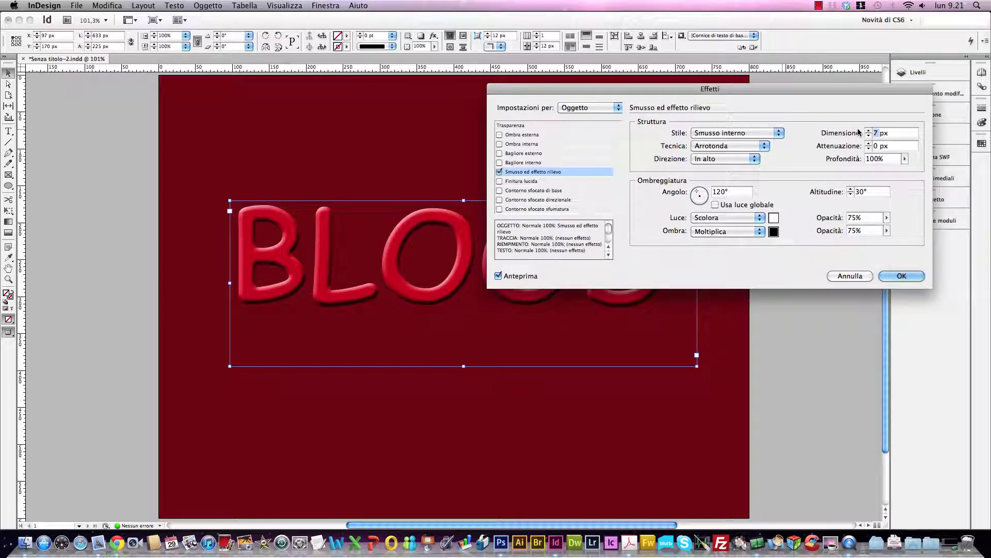
text(20)
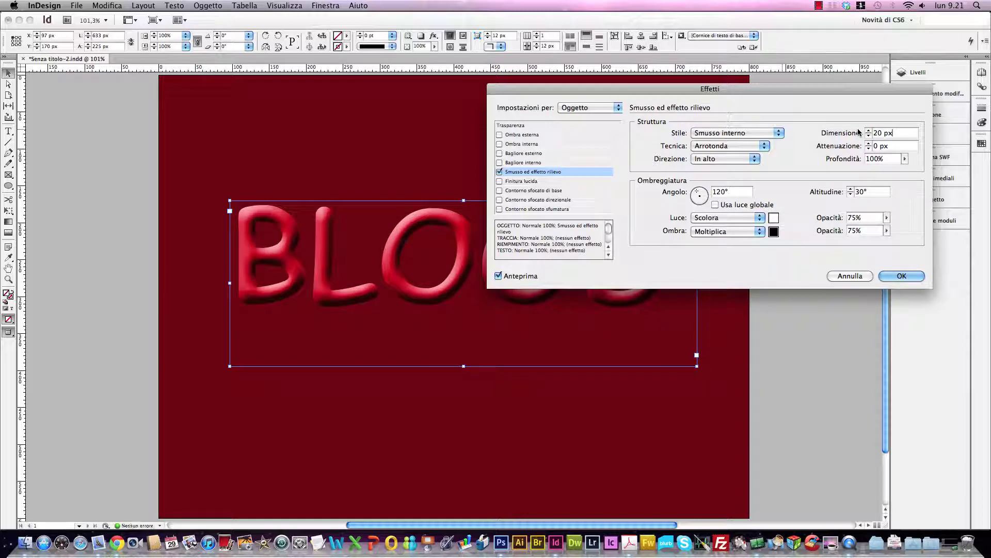
key(shift+Up)
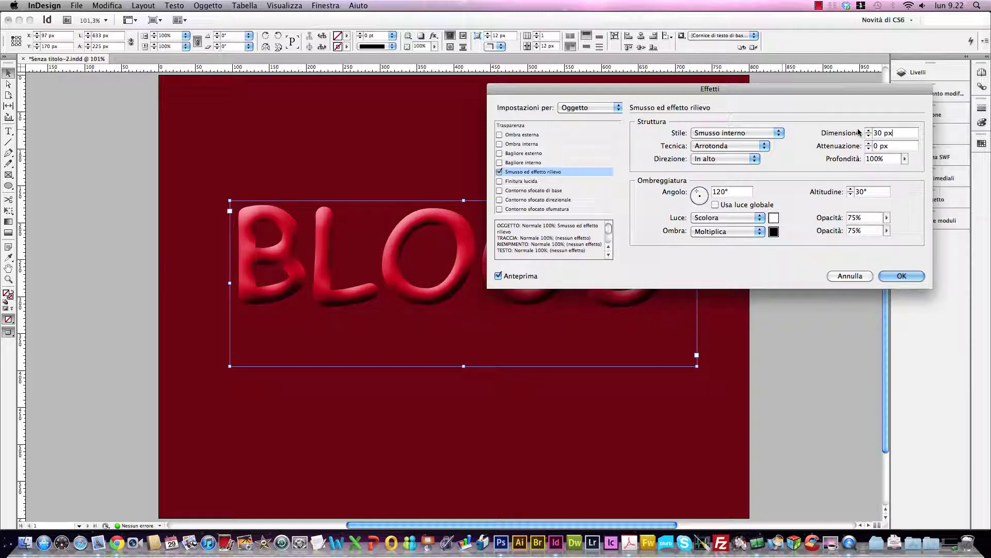
key(shift+Down)
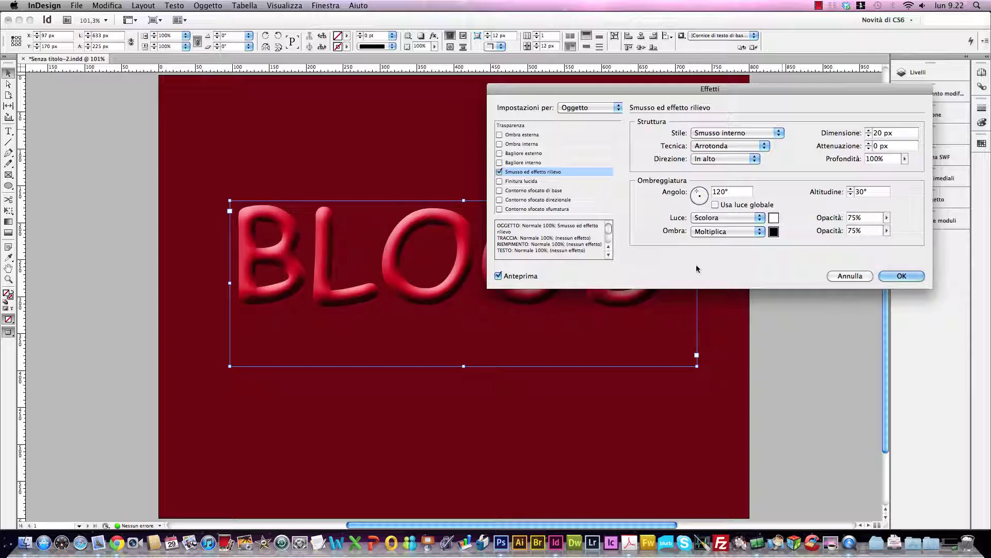
- Set the bevel's Altitudine to 80° and its Angolo to -30°
drag(868, 191, 852, 192)
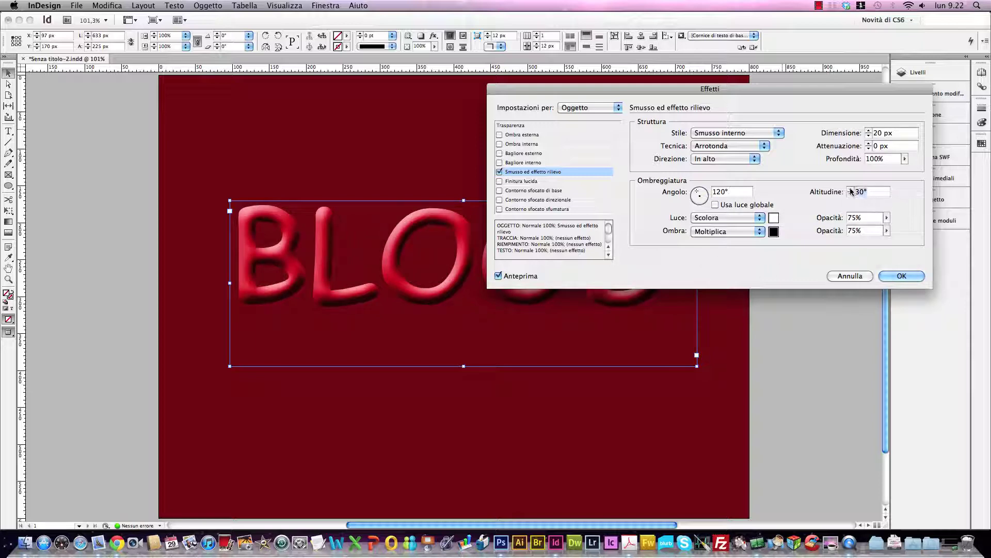
key(shift+Up)
key(shift+Up)
key(shift+Up)
key(shift+Up)
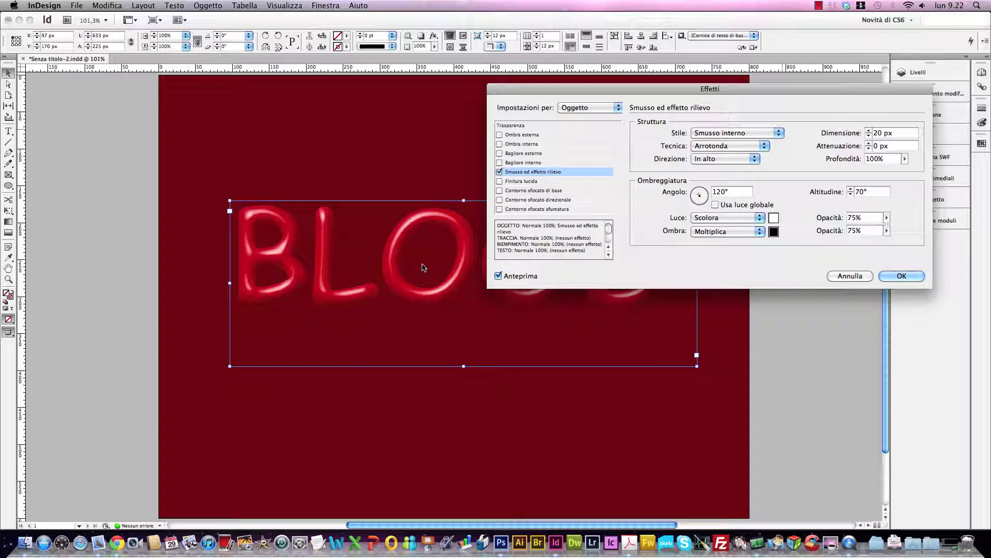
key(shift+Up)
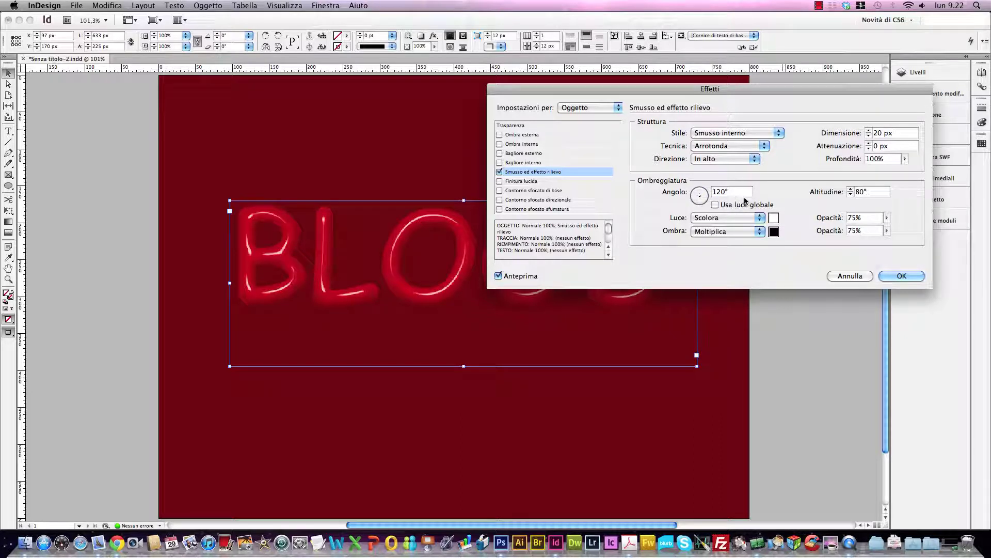
double_click(725, 196)
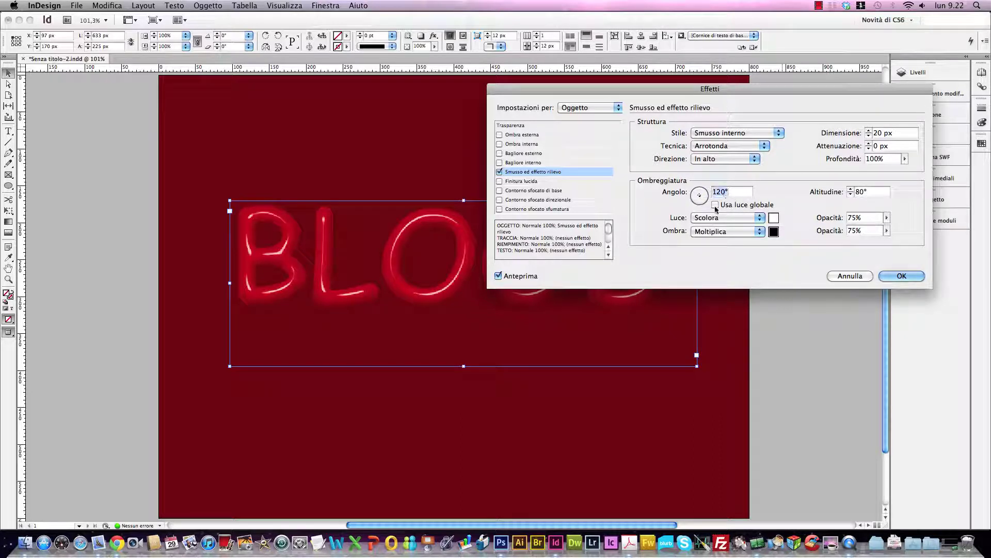
text(-30)
click(860, 218)
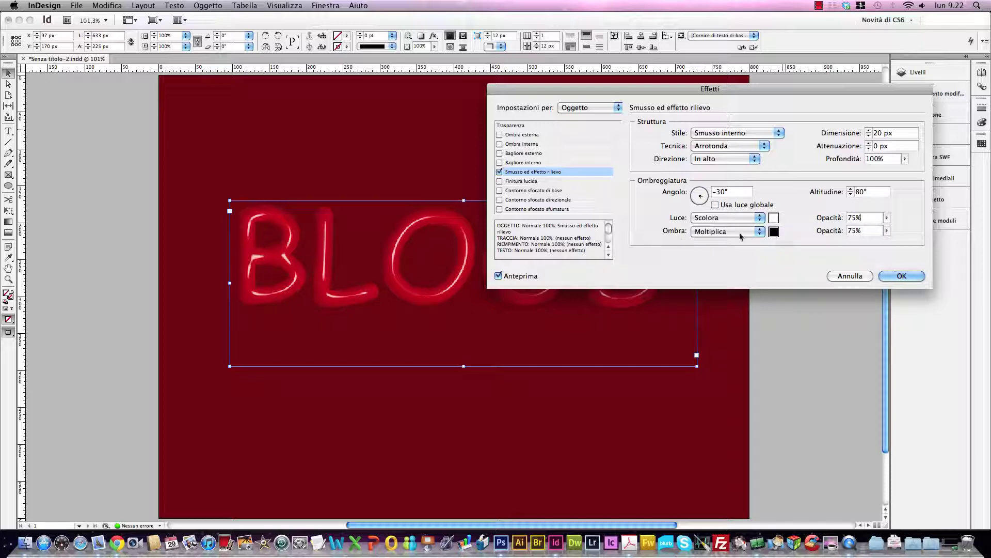
- Color the bevel's Ombra with swatch R=104 G=0 B=13 and set the Luce opacity to 100%
click(774, 231)
drag(613, 290, 614, 305)
click(521, 305)
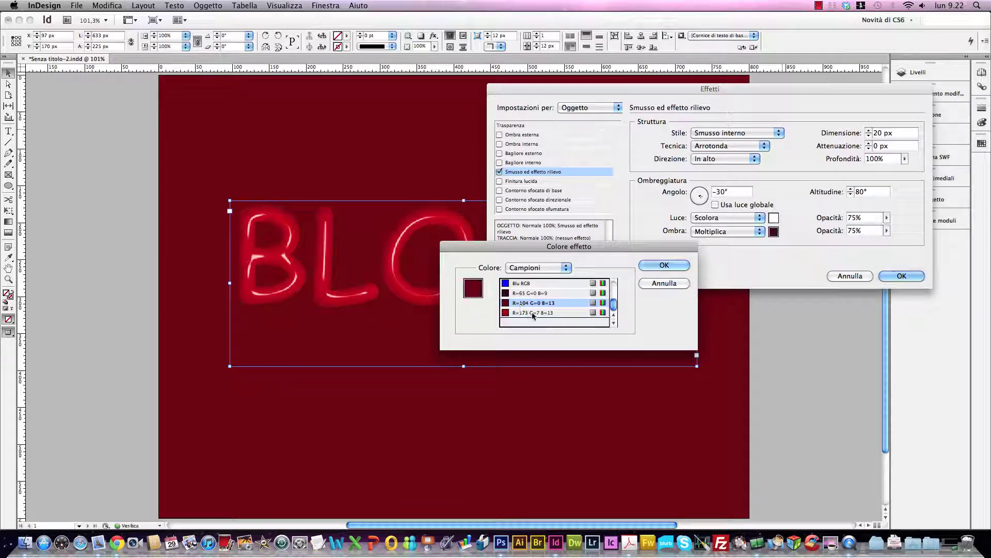
click(664, 265)
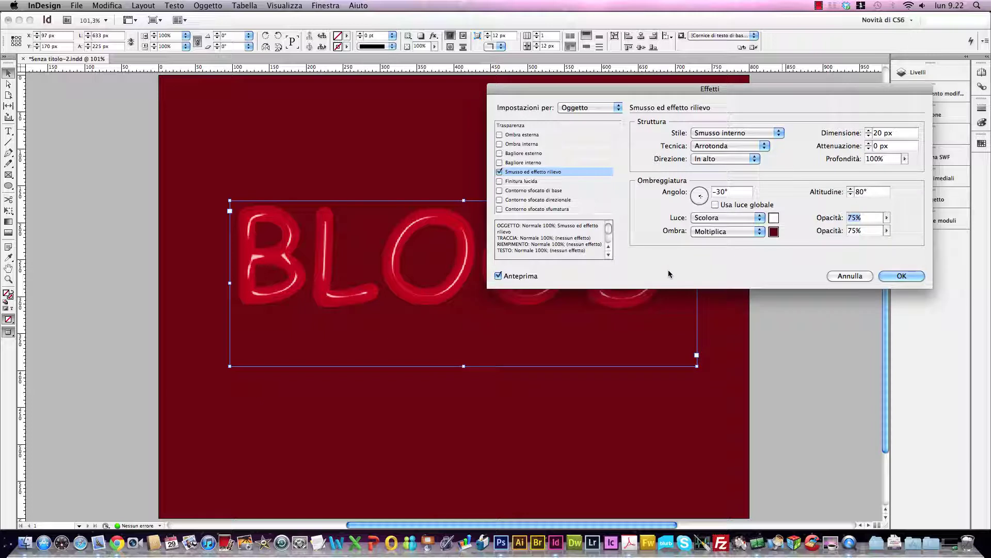
click(860, 217)
drag(886, 217, 905, 230)
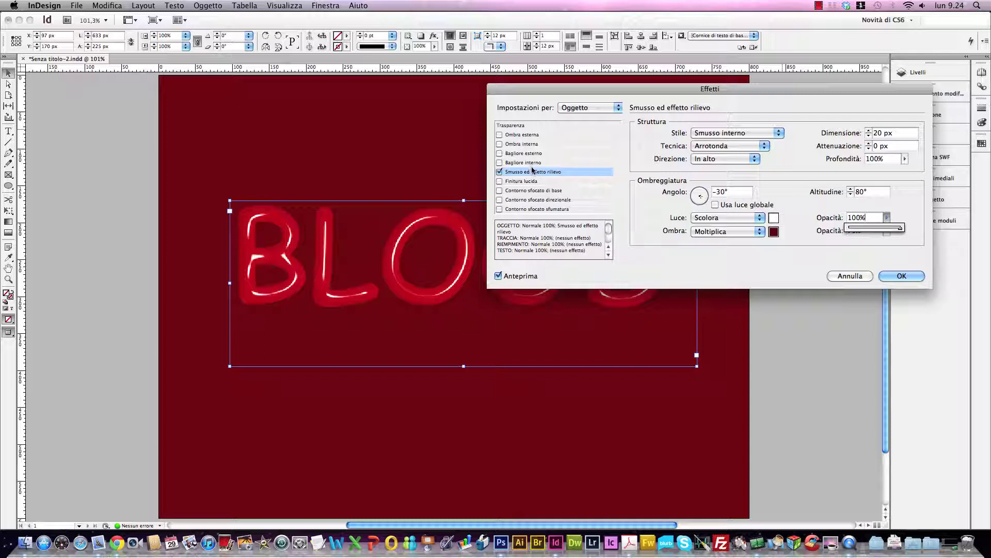
- Enable Ombra esterna on the BLOOD text and color it with swatch R=104 G=0 B=13
click(500, 134)
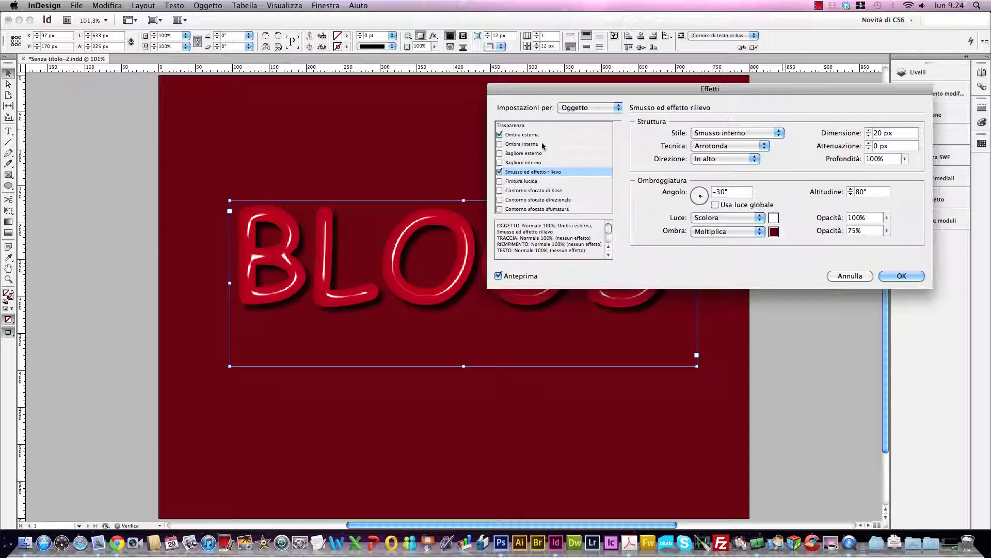
click(537, 136)
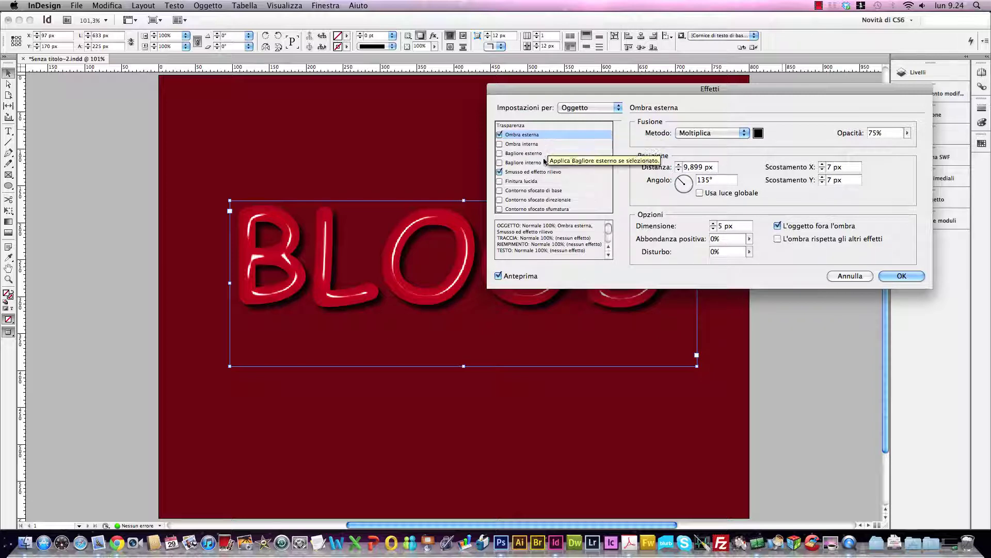
drag(716, 95, 699, 93)
click(741, 133)
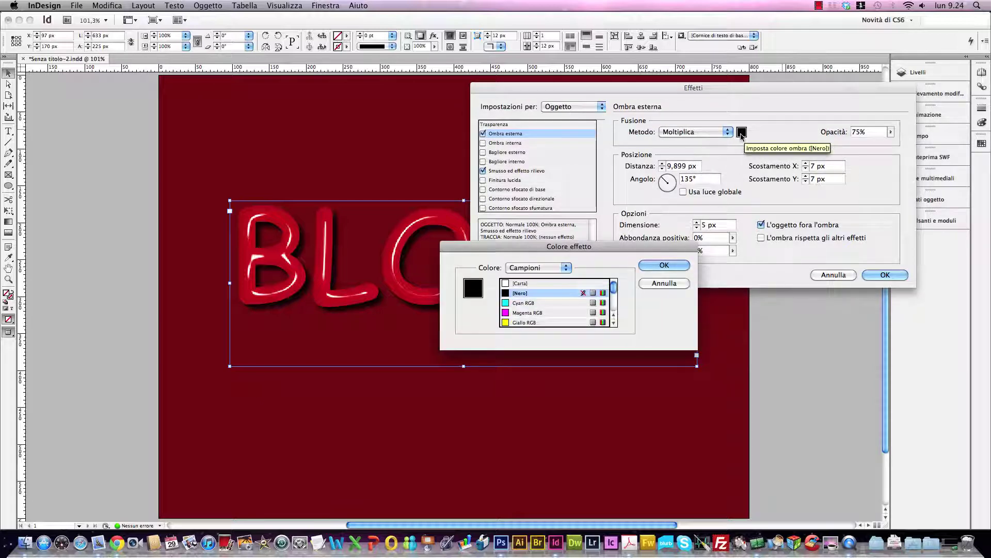
drag(614, 287, 614, 308)
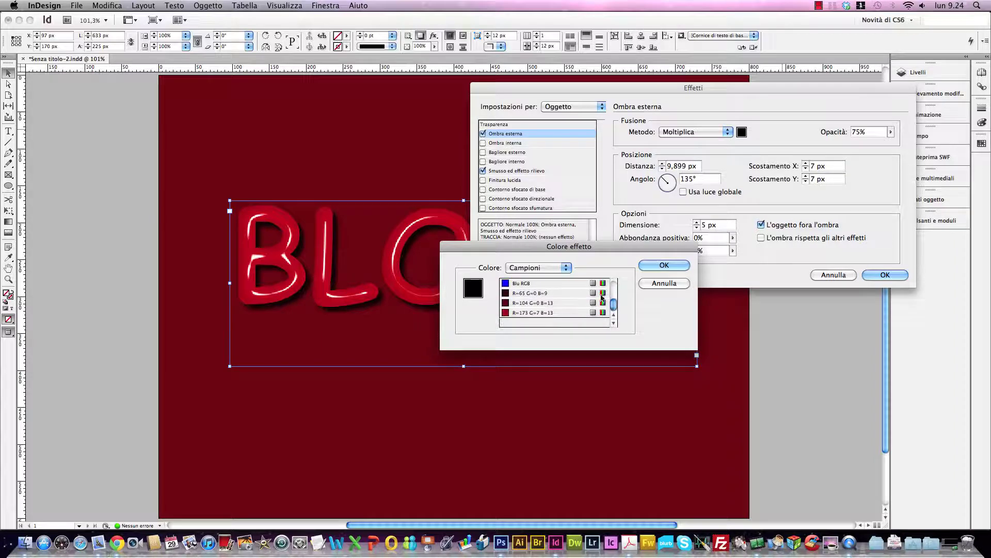
click(547, 304)
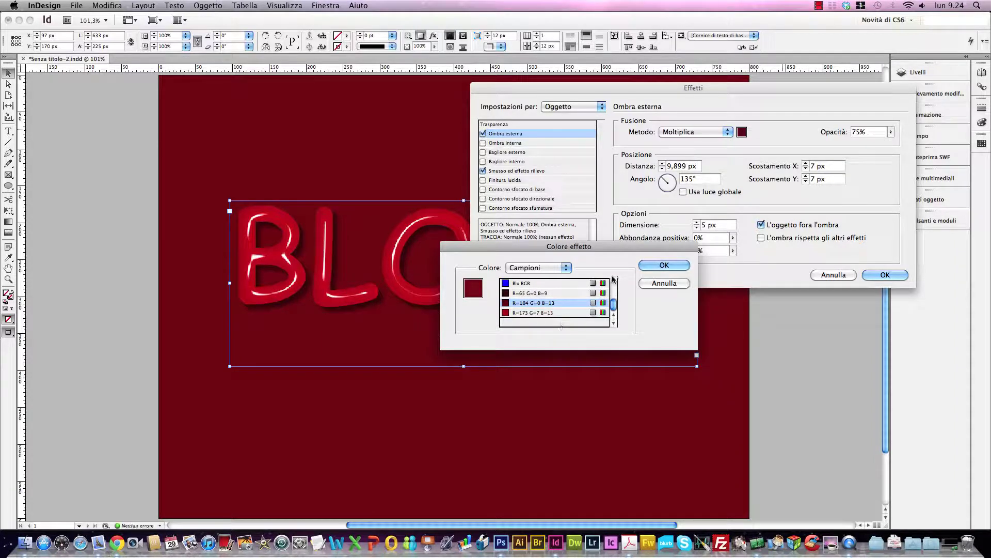
click(663, 264)
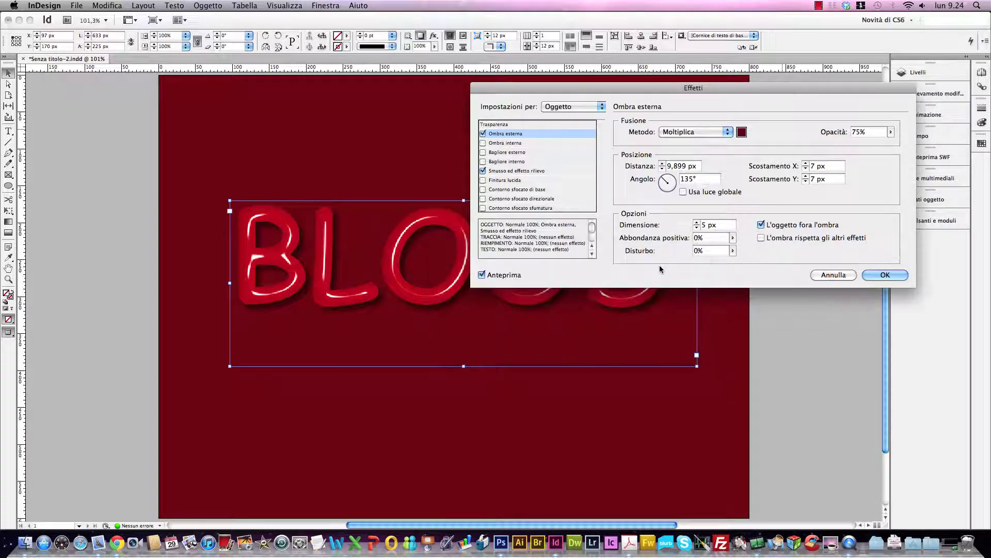
- Set the Ombra esterna opacity to 43% and its Distanza to 0 px
click(891, 132)
mouse_move(892, 145)
mouse_down()
mouse_move(873, 144)
mouse_move(879, 136)
mouse_up()
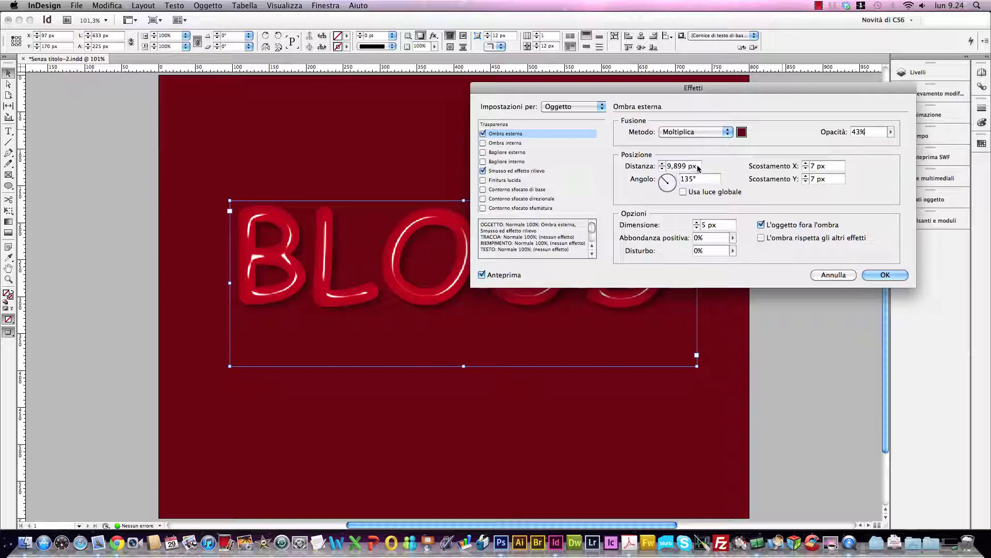
drag(698, 169, 663, 166)
text(0)
key(Tab)
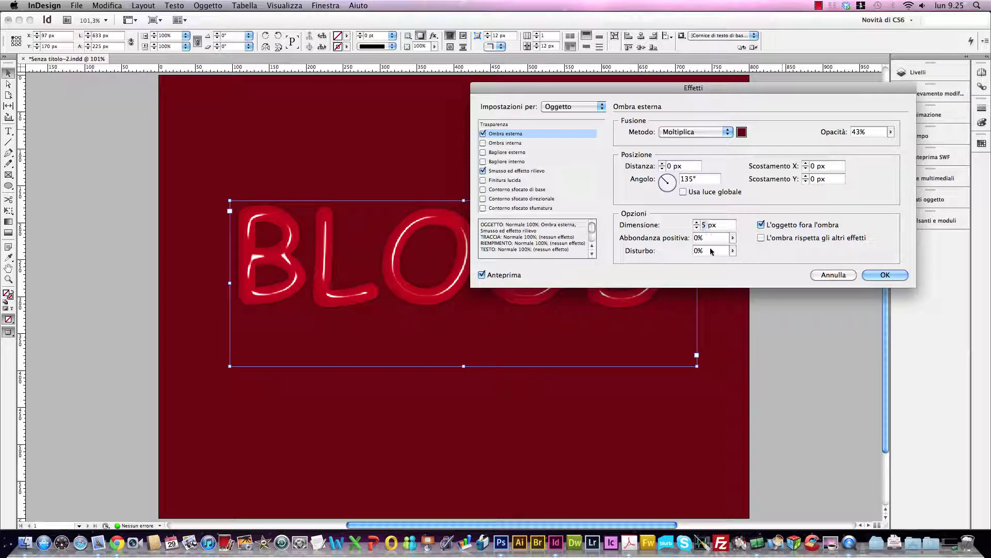
- Set the Ombra esterna Dimensione to 30 px and Abbondanza positiva to 30%
click(697, 226)
text(7)
key(Up)
key(Up)
key(Up)
key(Up)
key(Up)
key(Up)
key(Up)
key(Up)
key(Up)
key(Up)
key(Up)
key(Up)
key(Up)
key(Up)
key(Up)
key(Up)
key(Up)
key(Up)
key(Up)
text(10)
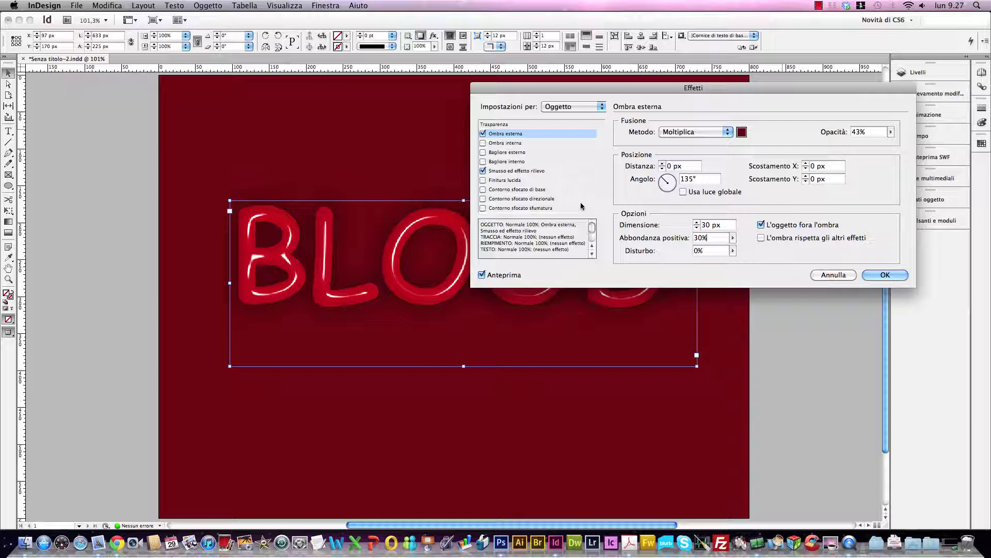
- Enable Bagliore interno in Normale mode, colored with swatch R=104 G=0 B=13
click(530, 162)
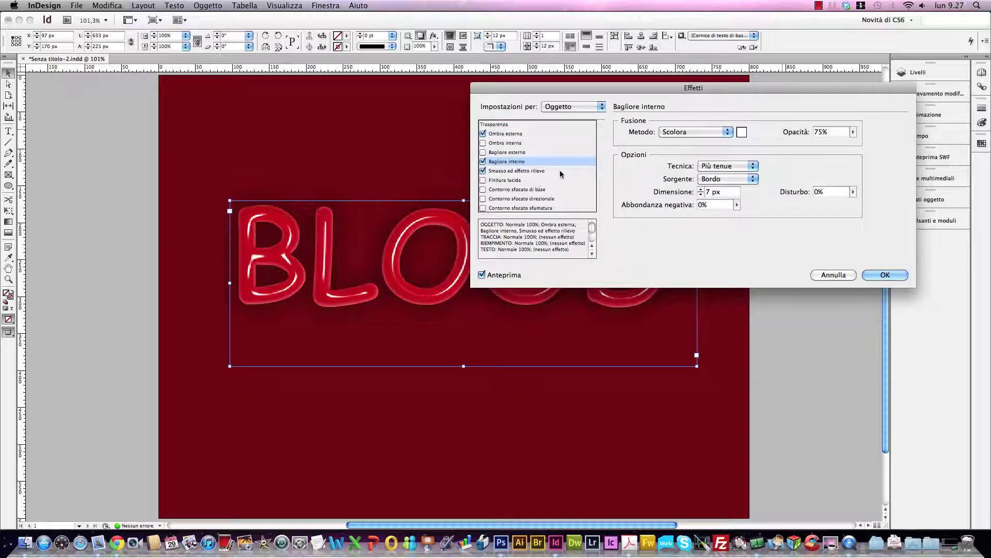
click(728, 132)
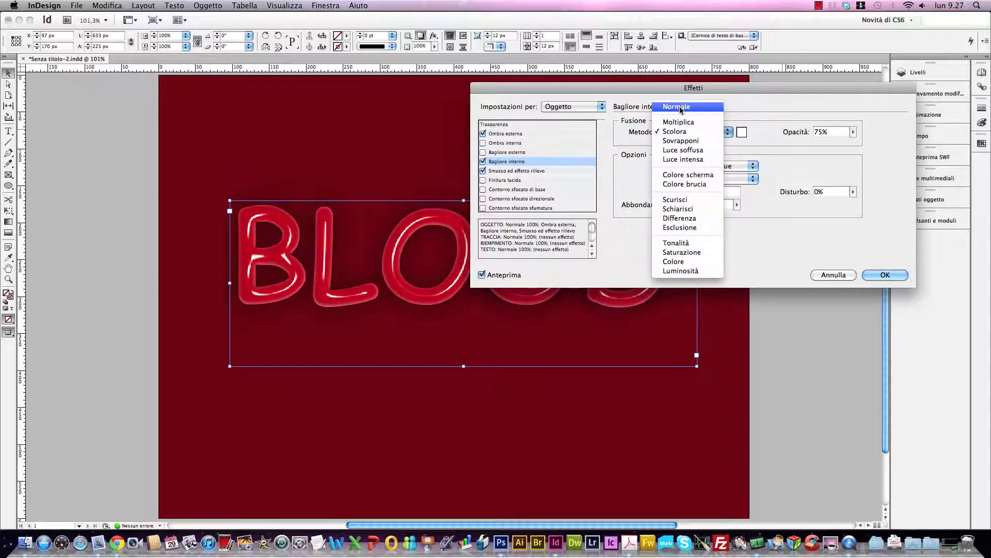
click(677, 107)
click(741, 131)
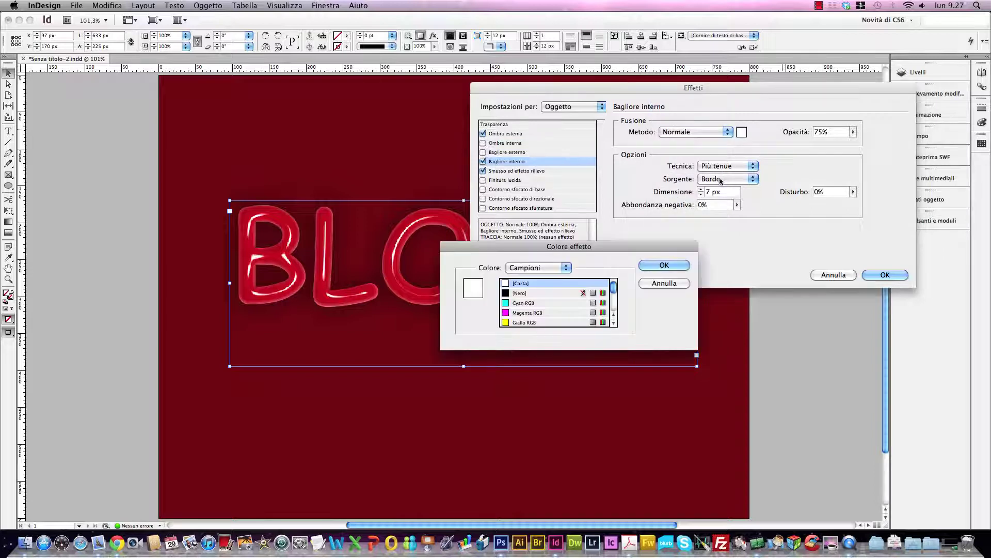
drag(618, 292, 615, 314)
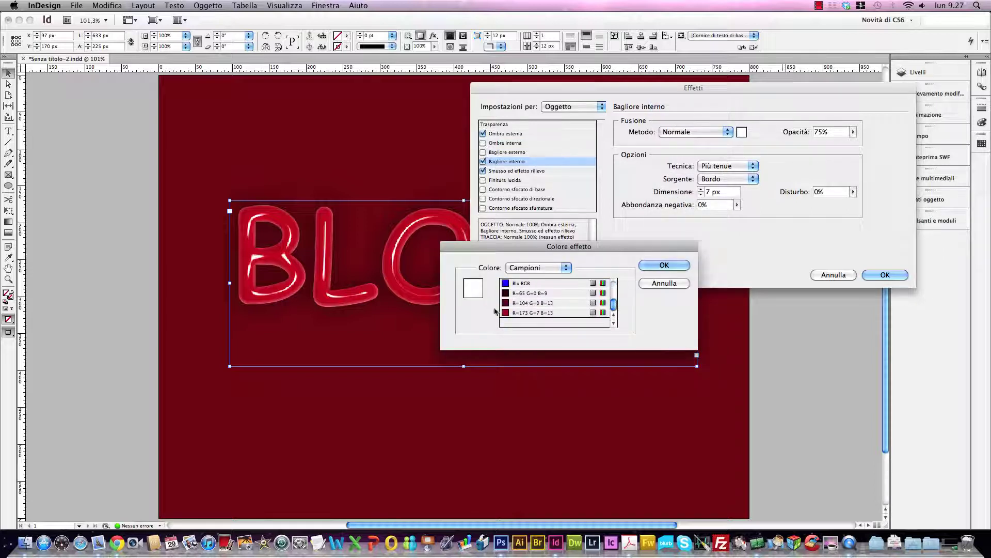
click(524, 303)
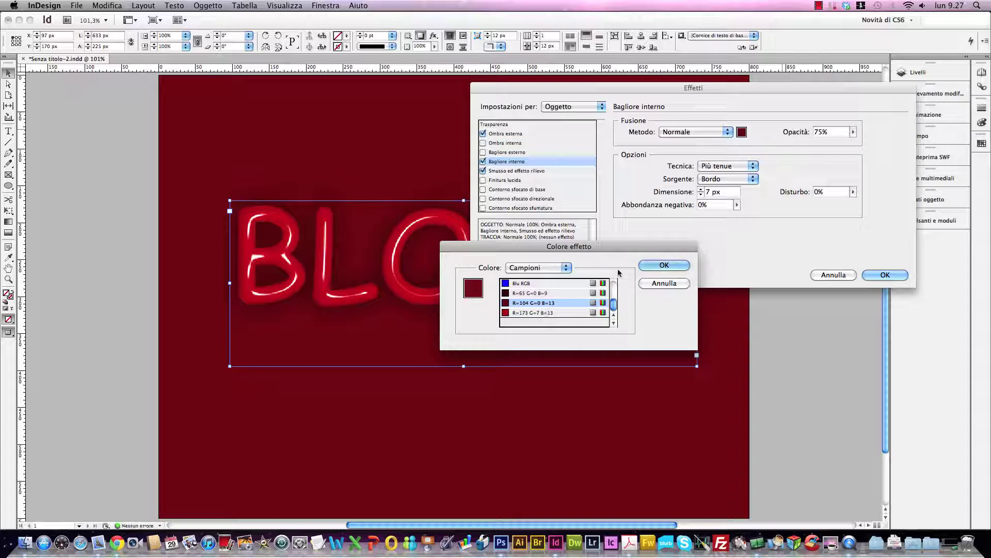
click(661, 266)
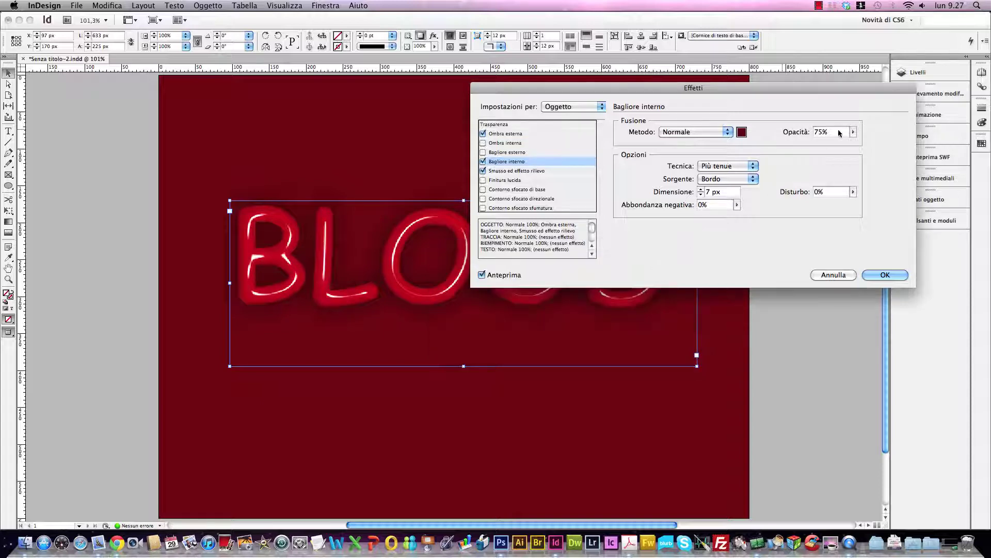
- Set the Bagliore interno opacity to 100%, keeping Bordo as its Sorgente
click(851, 137)
drag(847, 141, 865, 142)
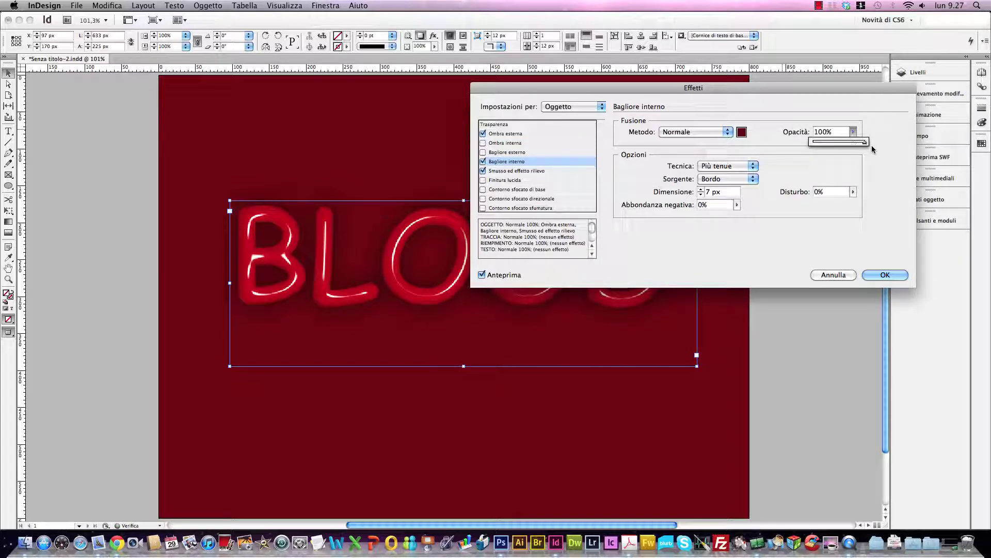
click(846, 150)
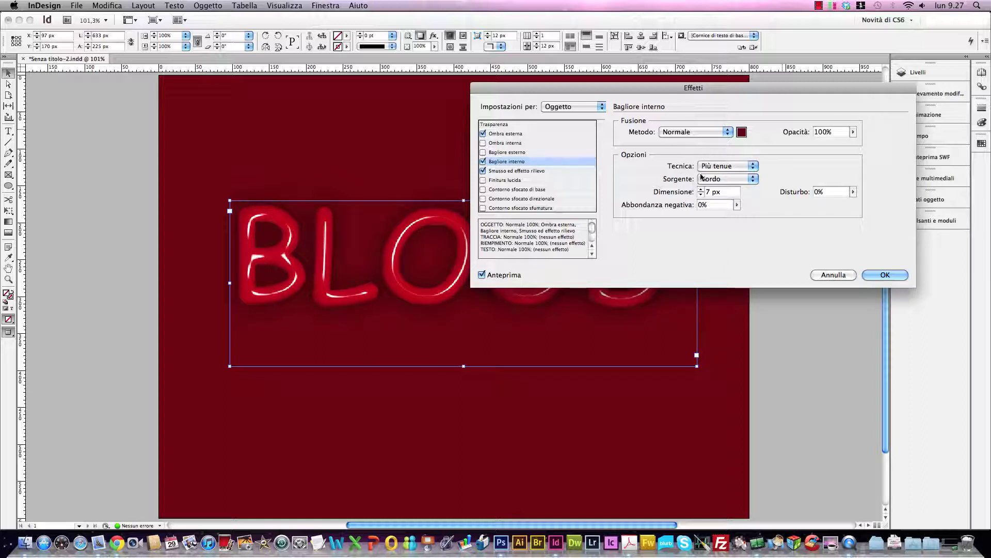
click(752, 179)
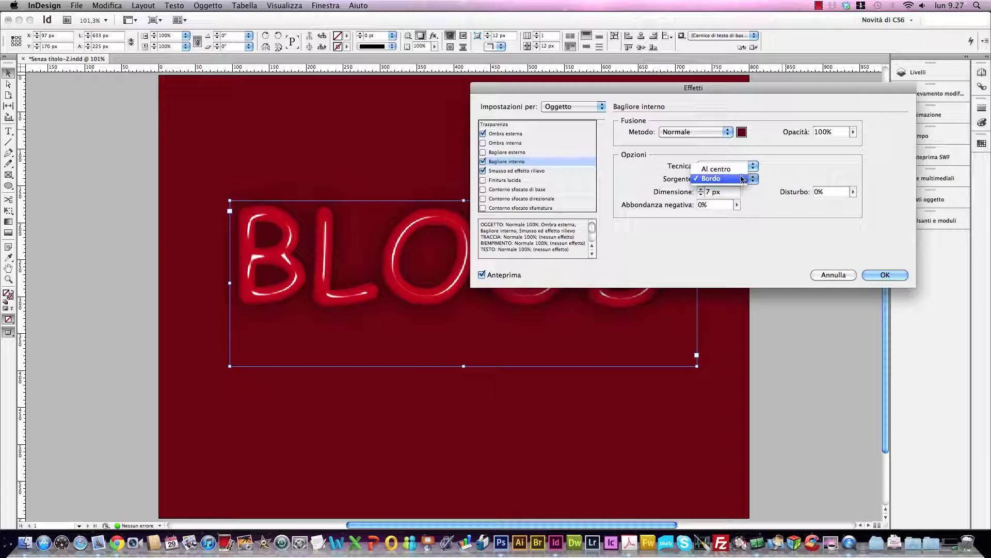
click(742, 179)
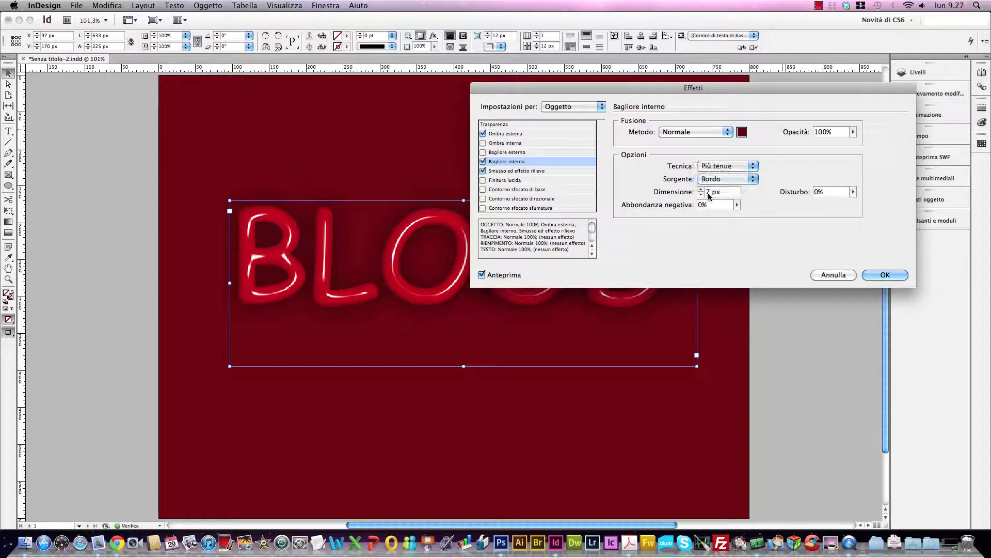
- Set the Bagliore interno Dimensione to 20 px and Abbondanza negativa to 20%
text(10)
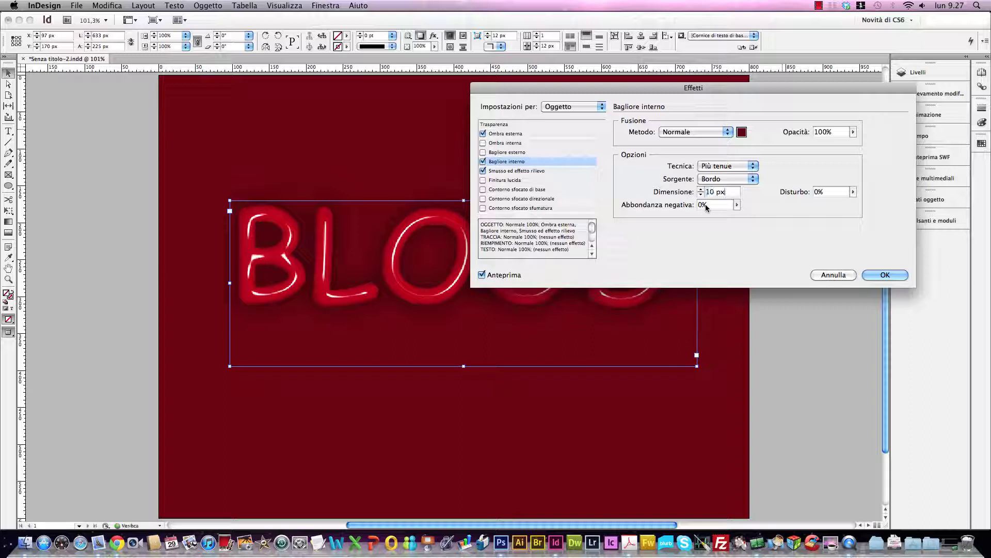
key(shift+Up)
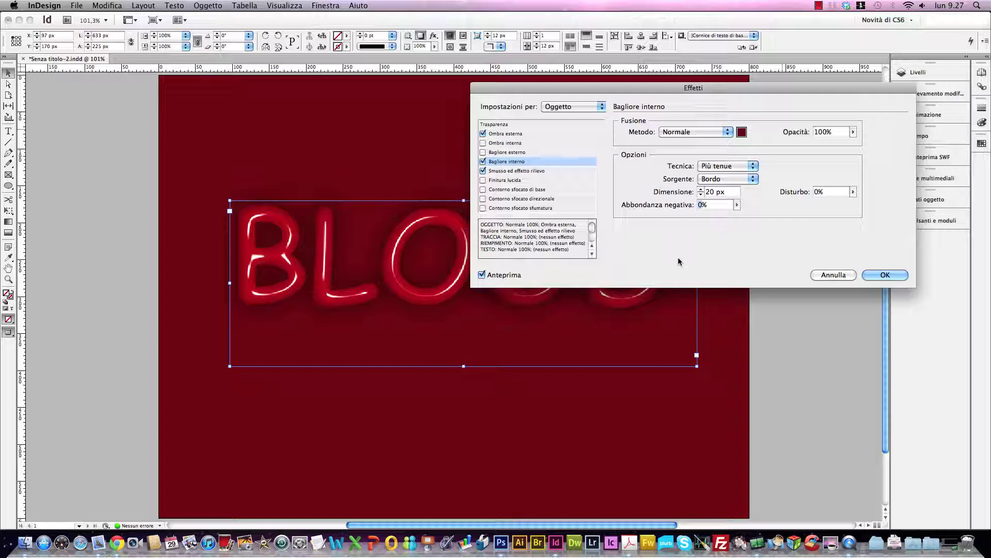
key(shift+Up)
- Enable Contorno sfocato di base and apply all the effects to the BLOOD text frame
click(483, 190)
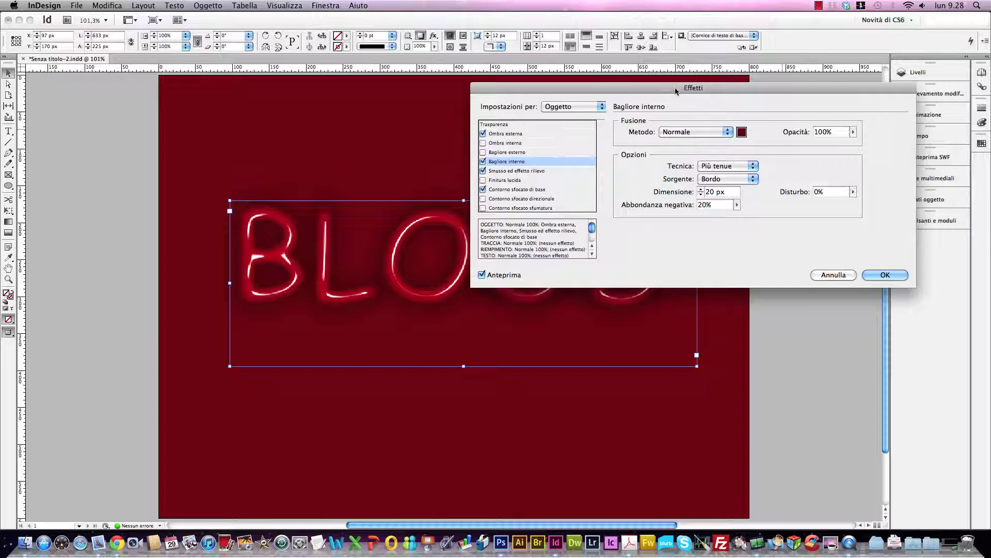
drag(675, 91, 724, 92)
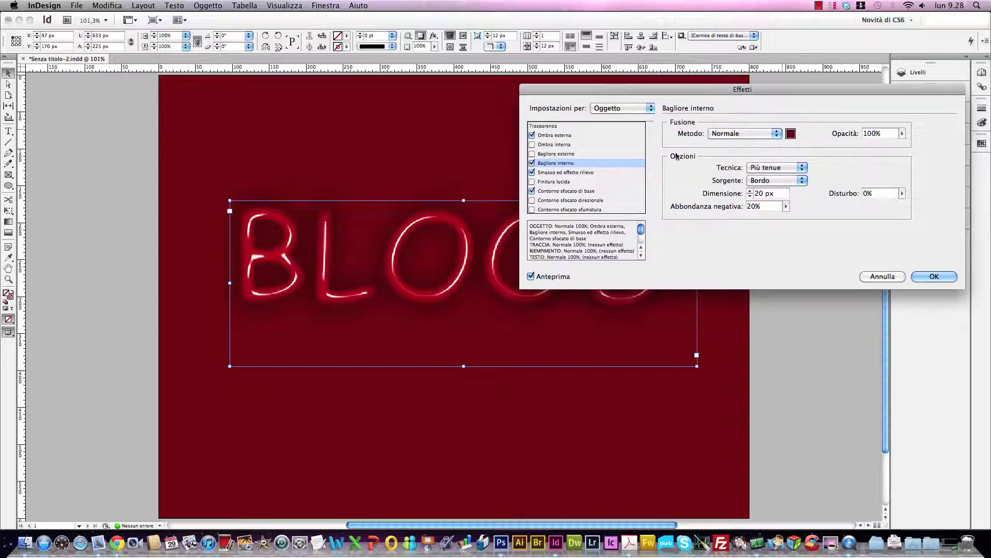
drag(604, 93, 572, 90)
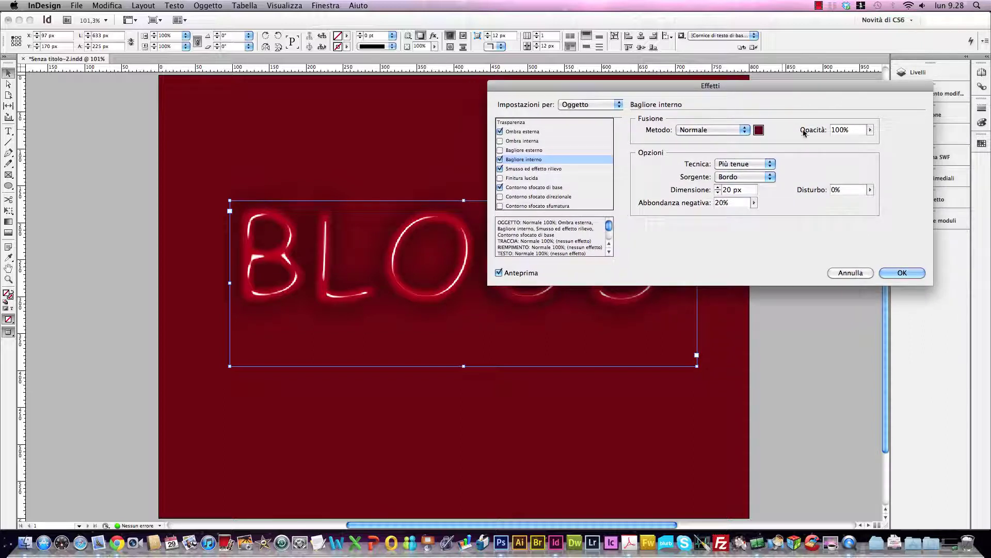
click(889, 273)
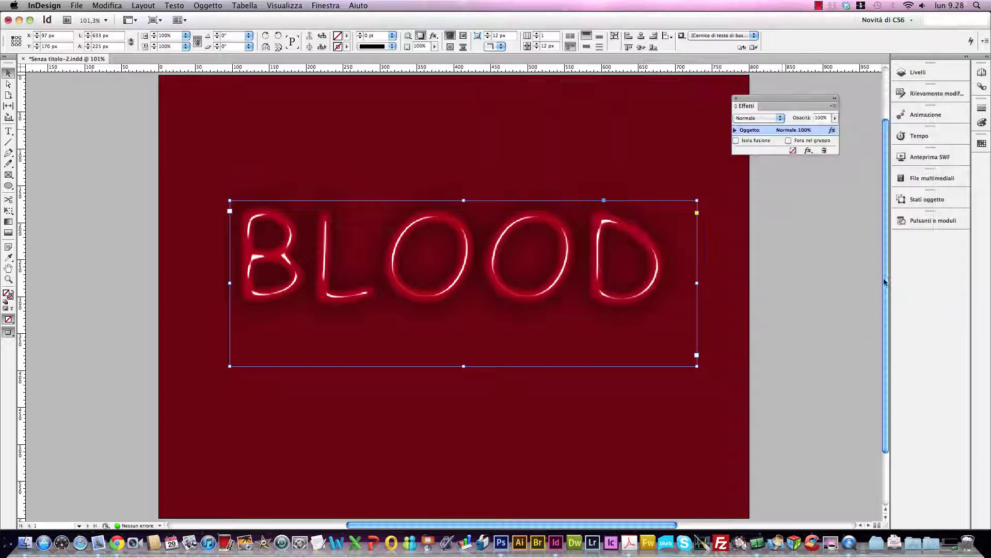
- Review the effects applied to the BLOOD text frame, including its Ombra esterna settings
click(642, 168)
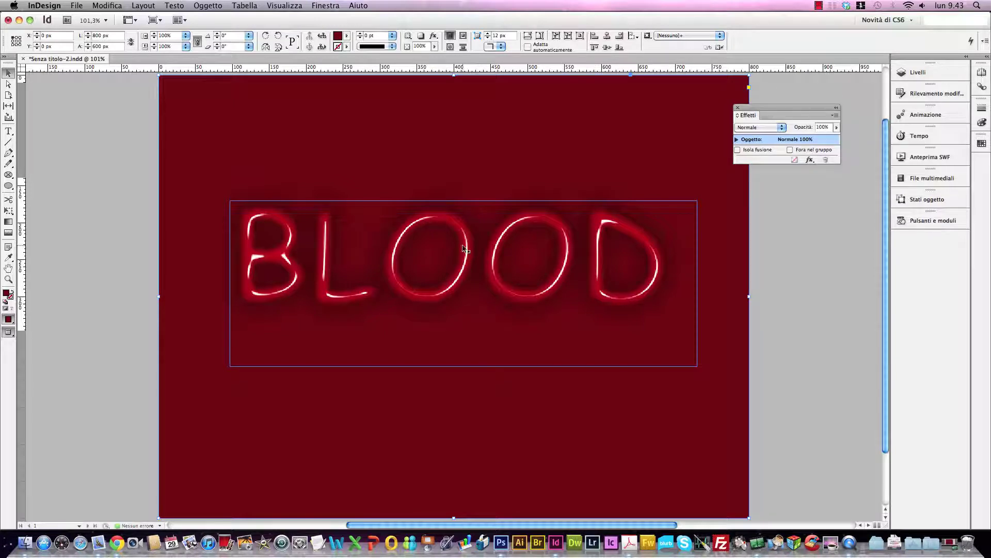
click(522, 219)
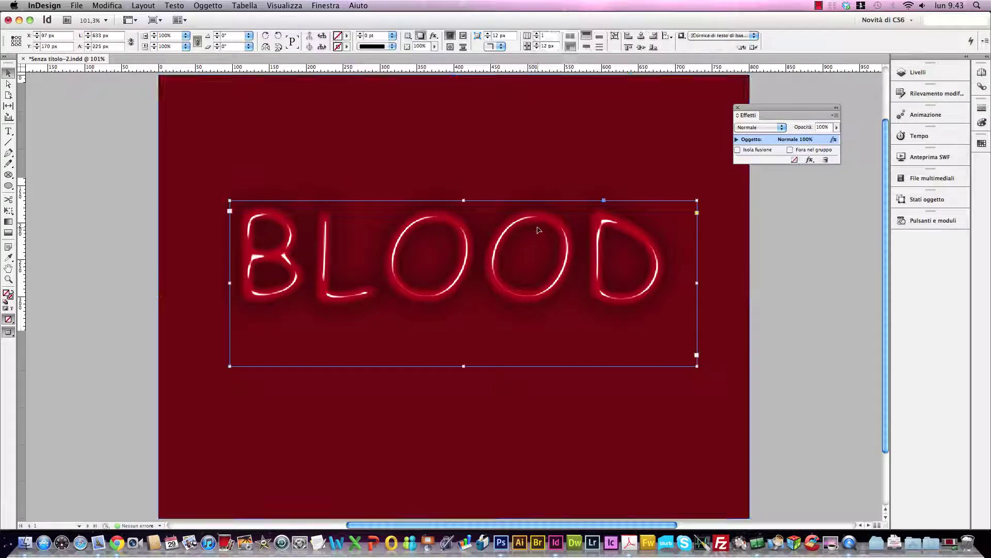
double_click(821, 144)
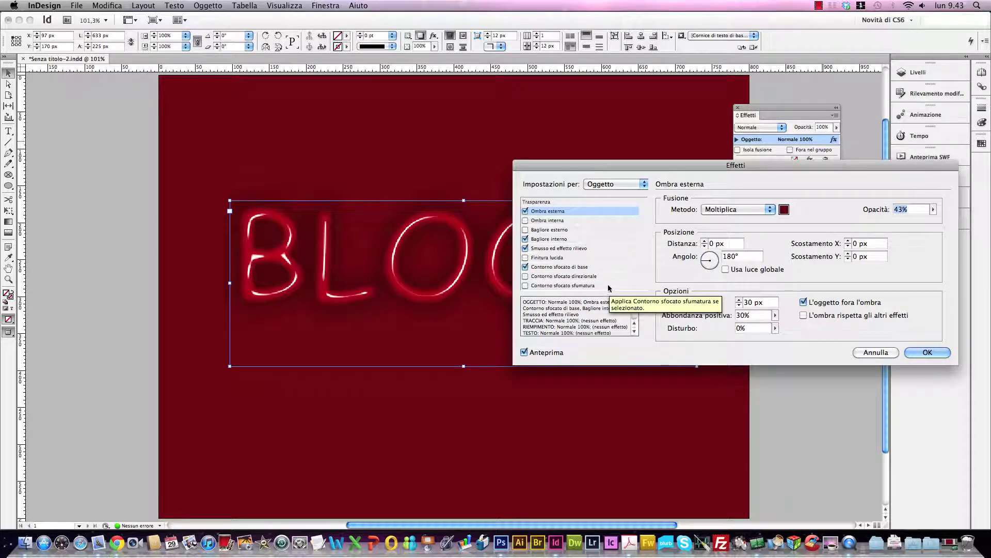
click(927, 352)
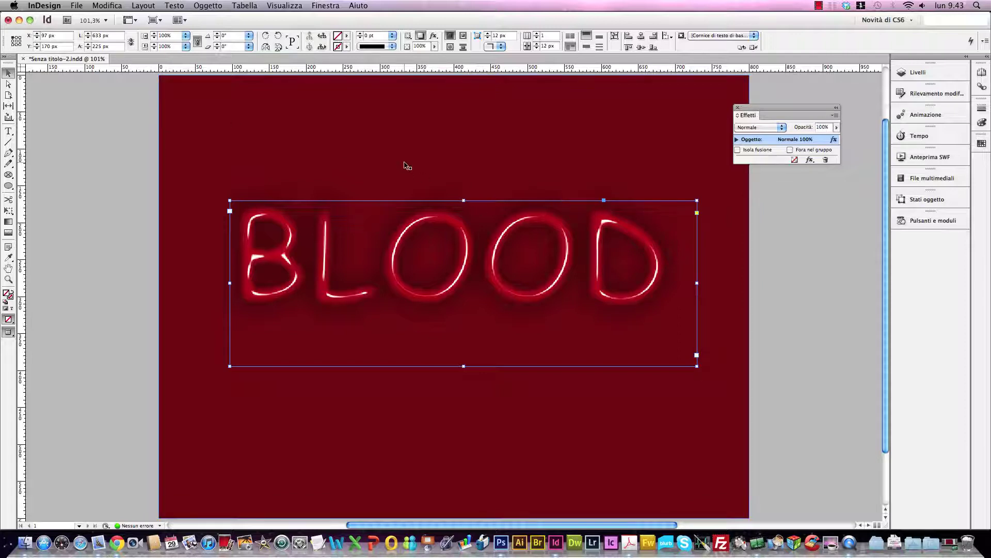
- Draw a circle about 86 px wide above the letter B and fill it with swatch R=173 G=7 B=13
click(8, 174)
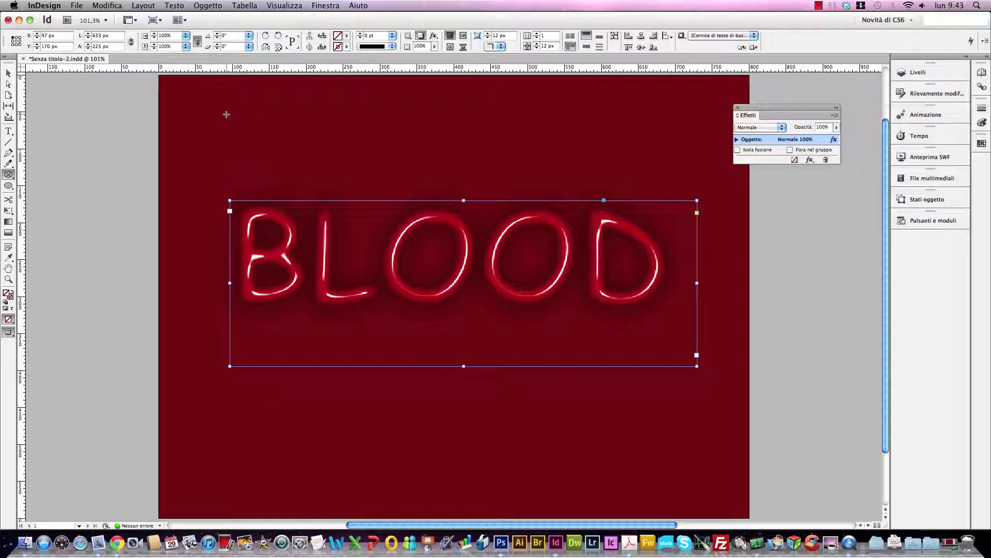
drag(223, 112, 314, 171)
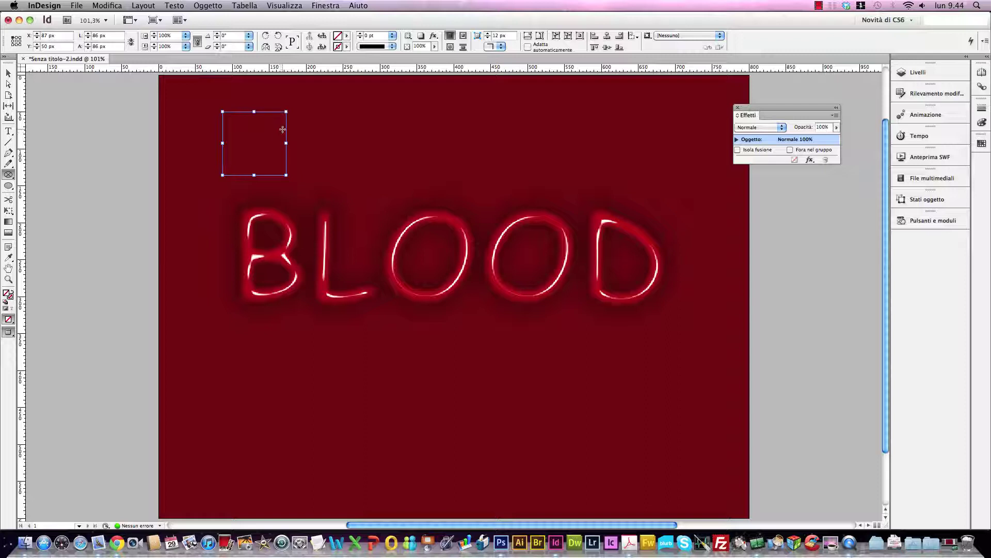
click(345, 36)
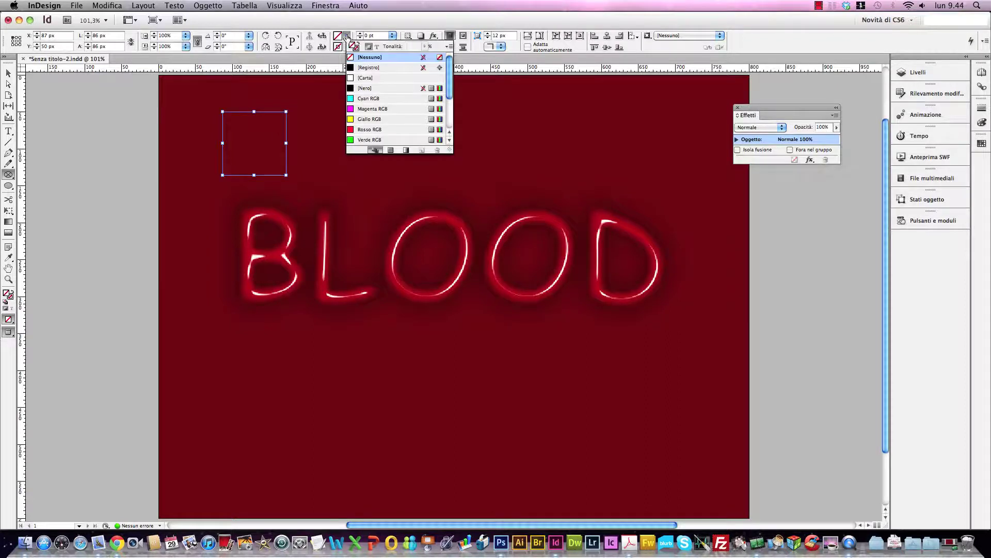
drag(448, 72, 448, 101)
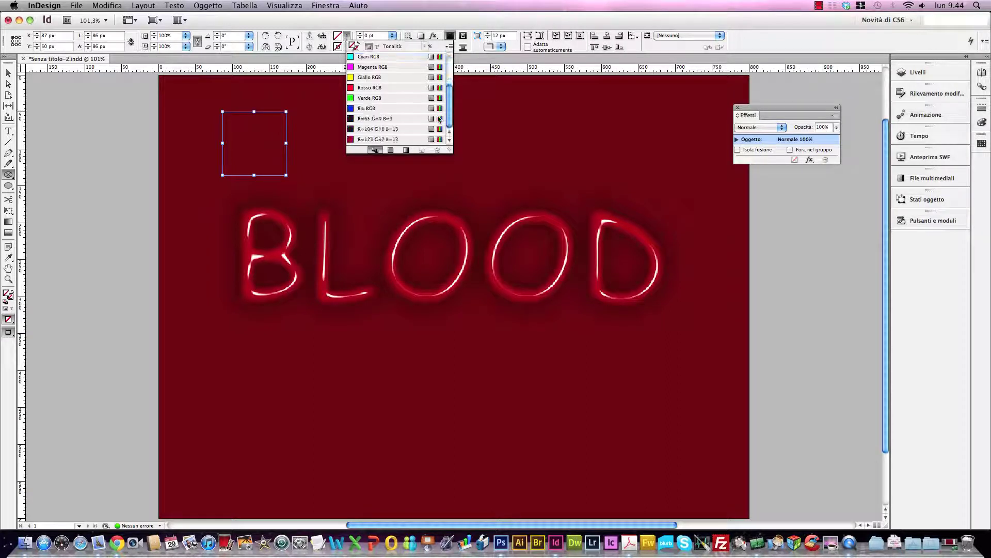
click(370, 139)
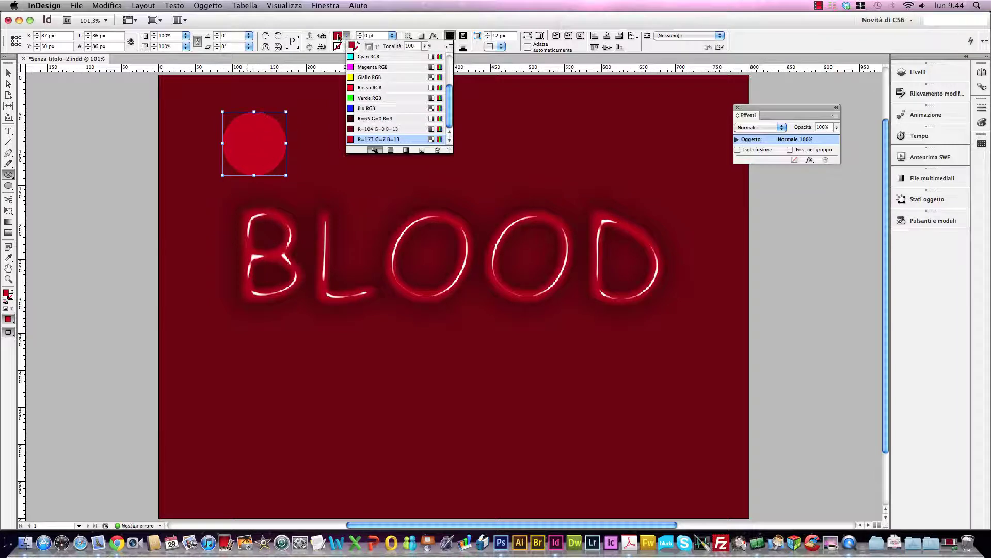
click(496, 146)
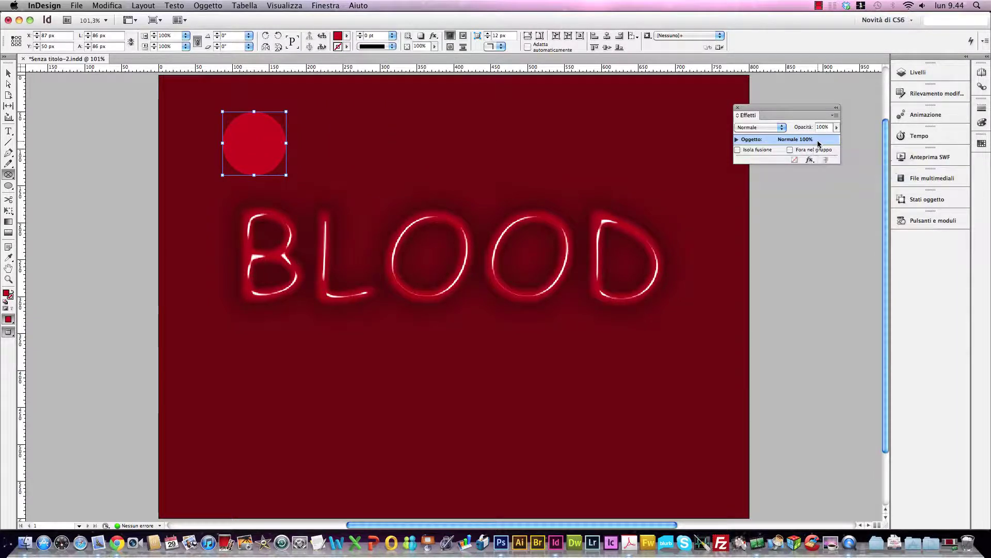
- Enable Smusso ed effetto rilievo on the circle with a Dimensione of 20 px
click(809, 160)
drag(597, 168, 589, 105)
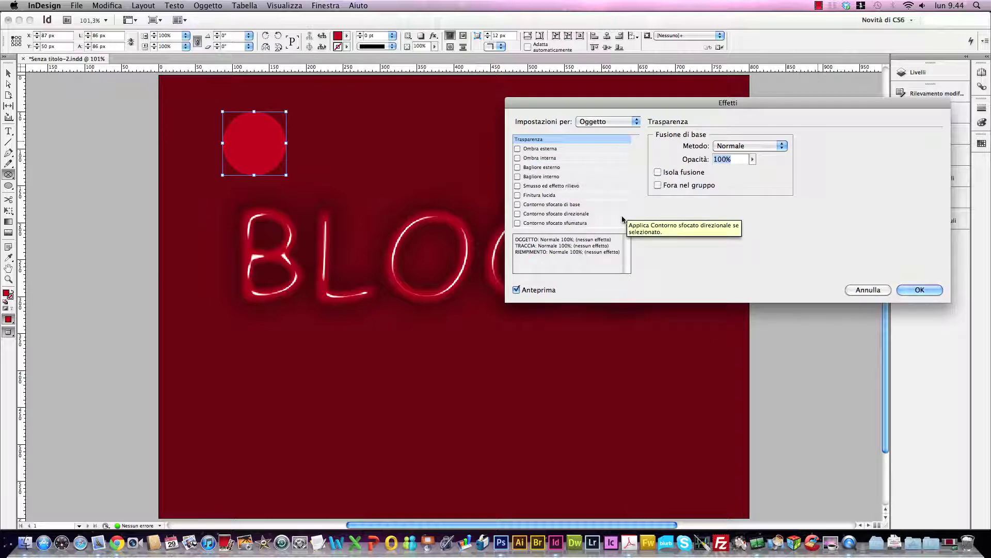
click(558, 187)
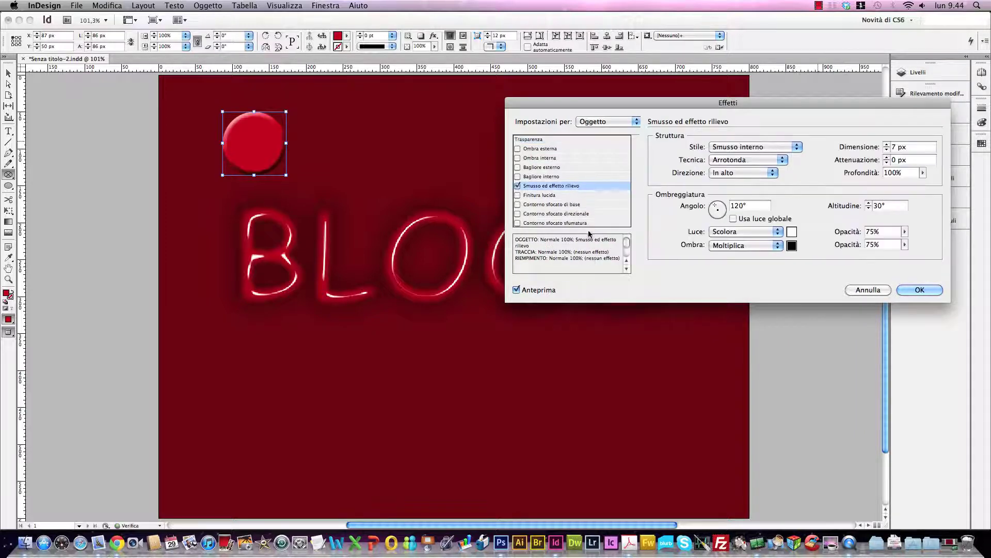
double_click(899, 146)
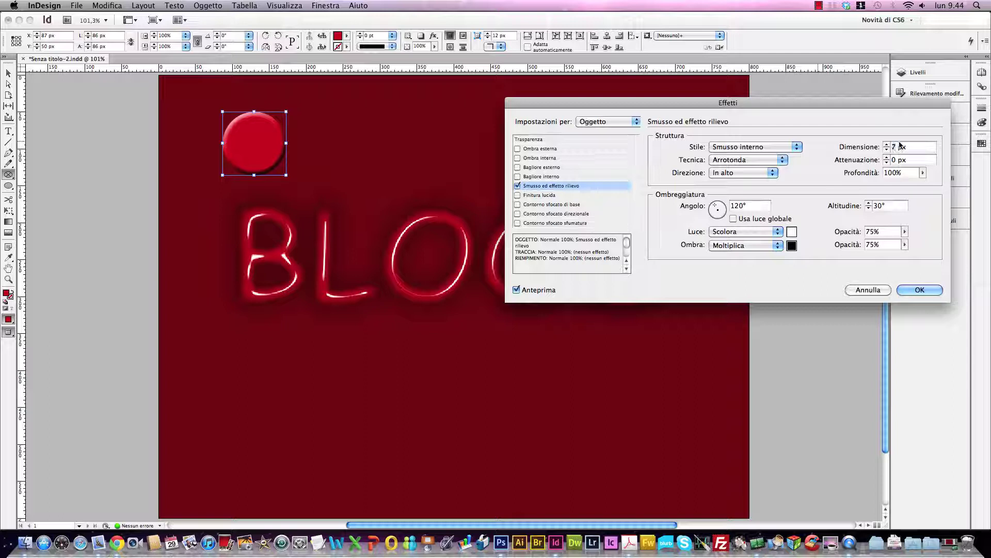
text(20)
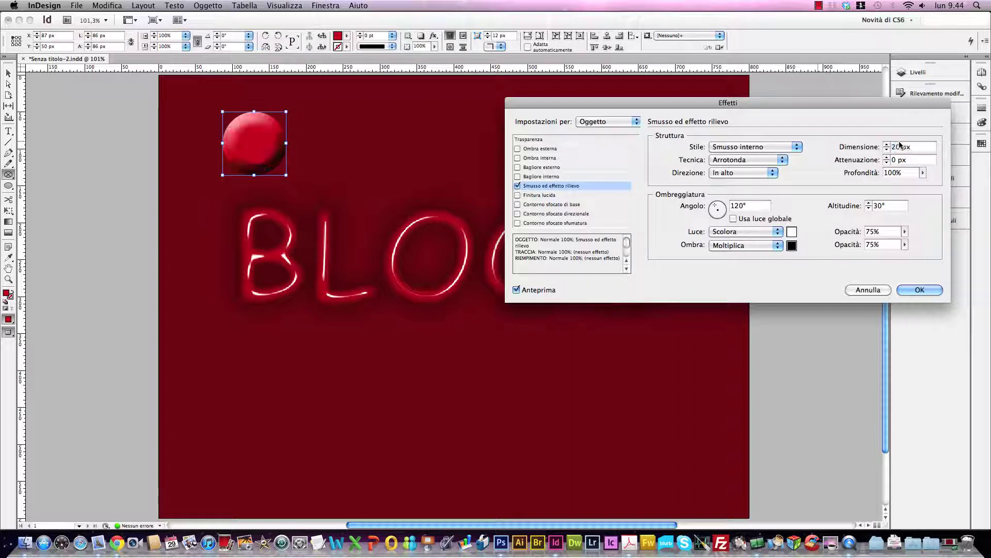
- Set the circle's bevel Angolo to -30° and Altitudine to 80°
double_click(749, 206)
text(-)
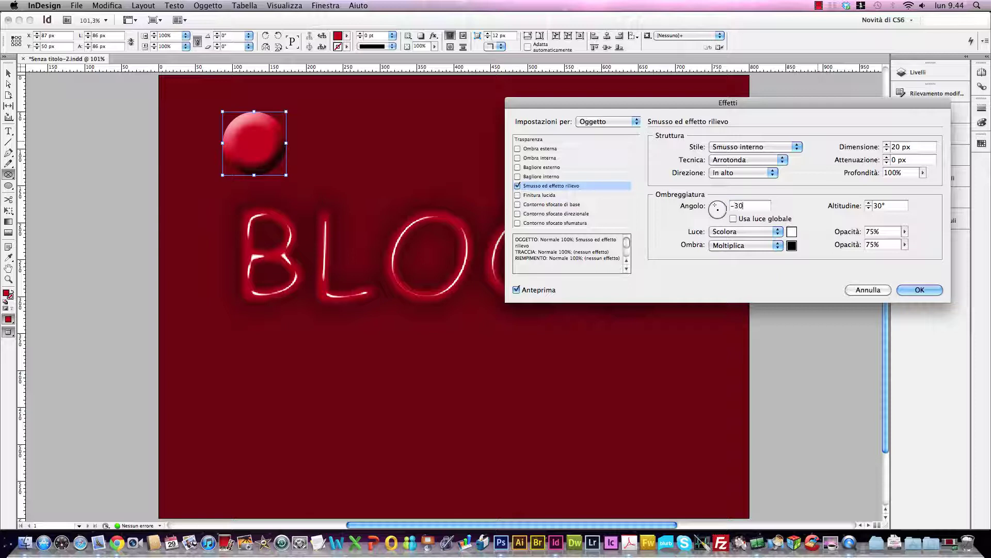
text(30)
key(Tab)
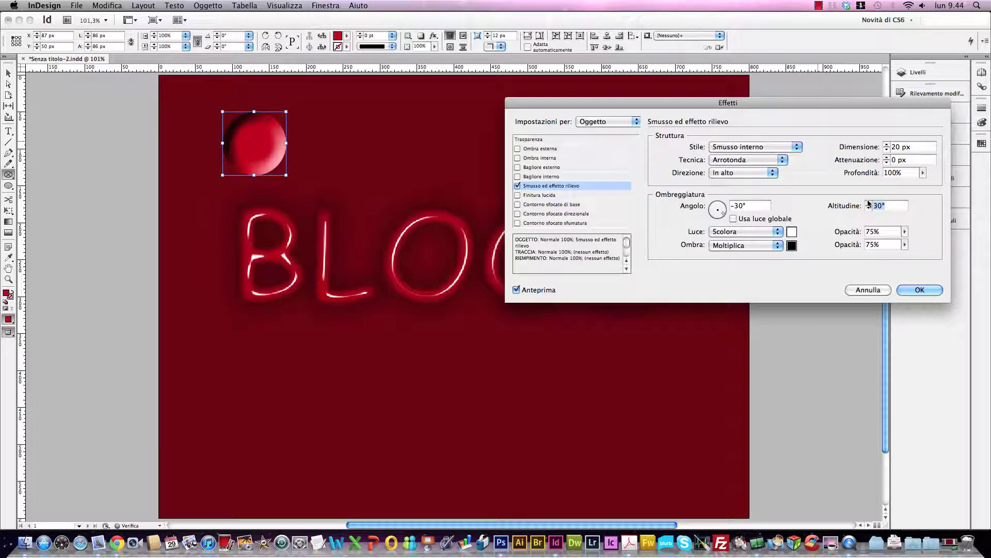
text(50)
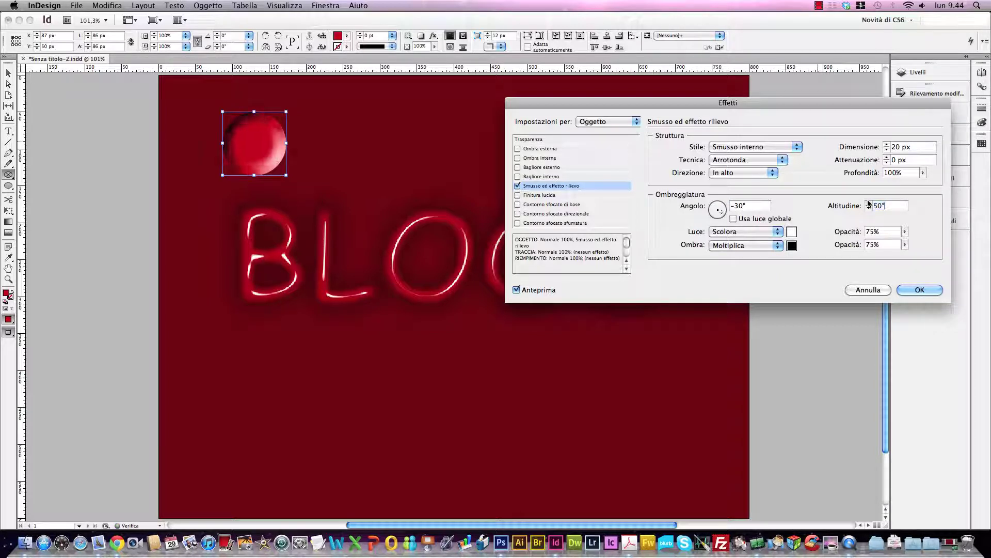
click(869, 203)
click(869, 203)
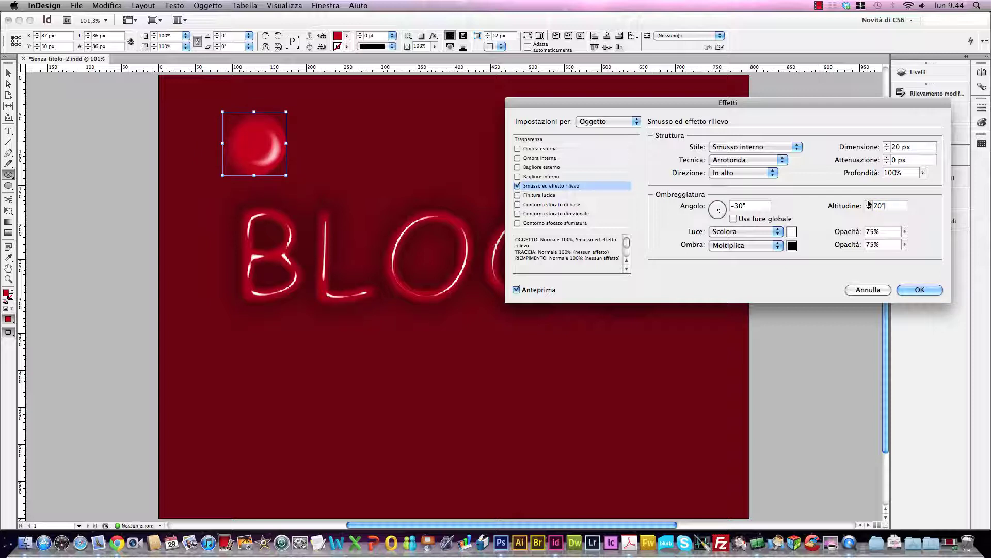
click(869, 203)
- Color the bevel's Ombra with swatch R=104 G=0 B=13 and set the Luce opacity to 100%
click(792, 246)
drag(637, 305, 638, 325)
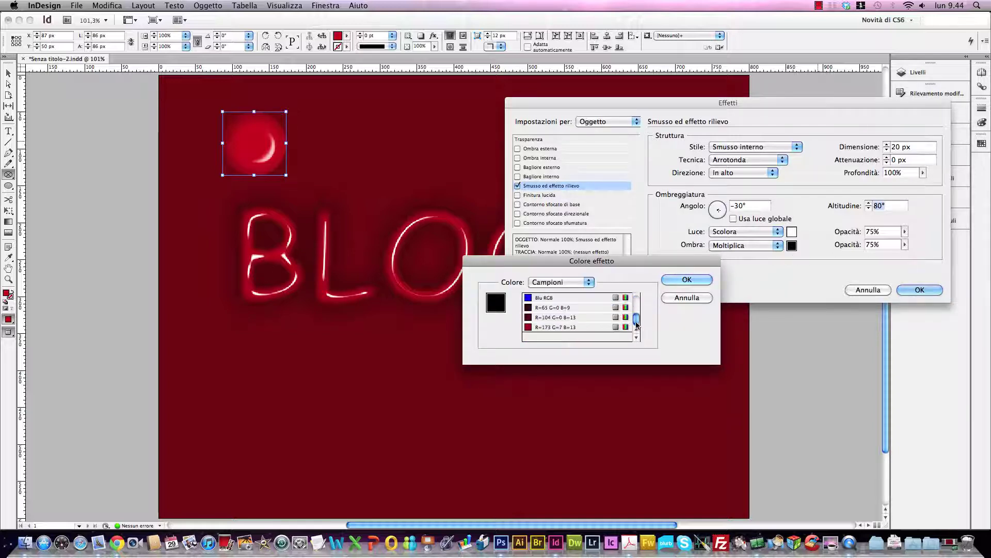
click(555, 317)
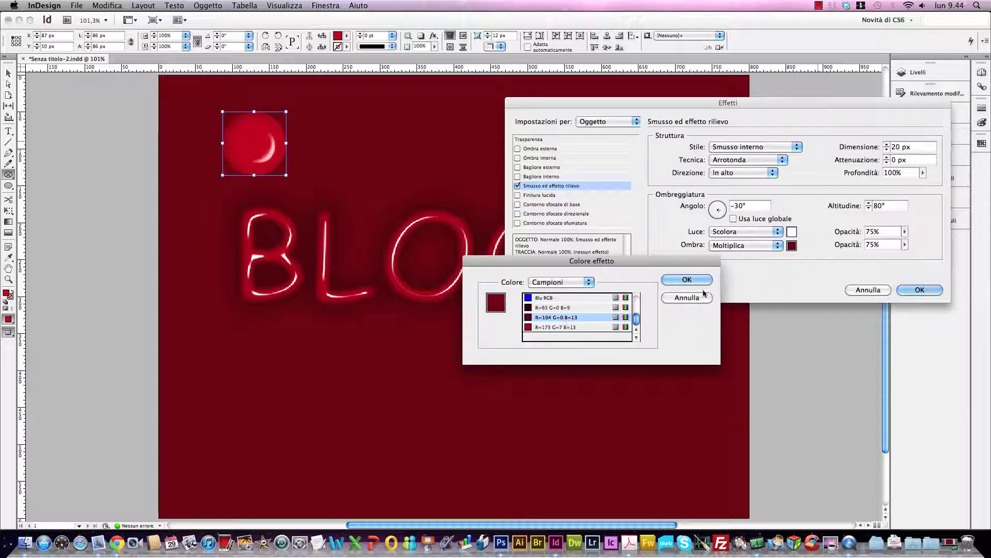
click(691, 280)
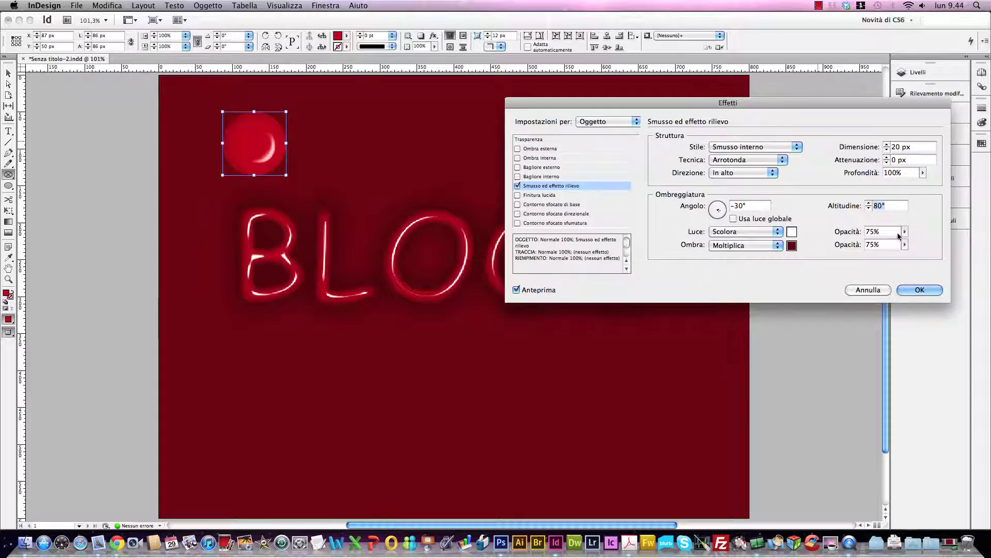
drag(905, 232, 925, 244)
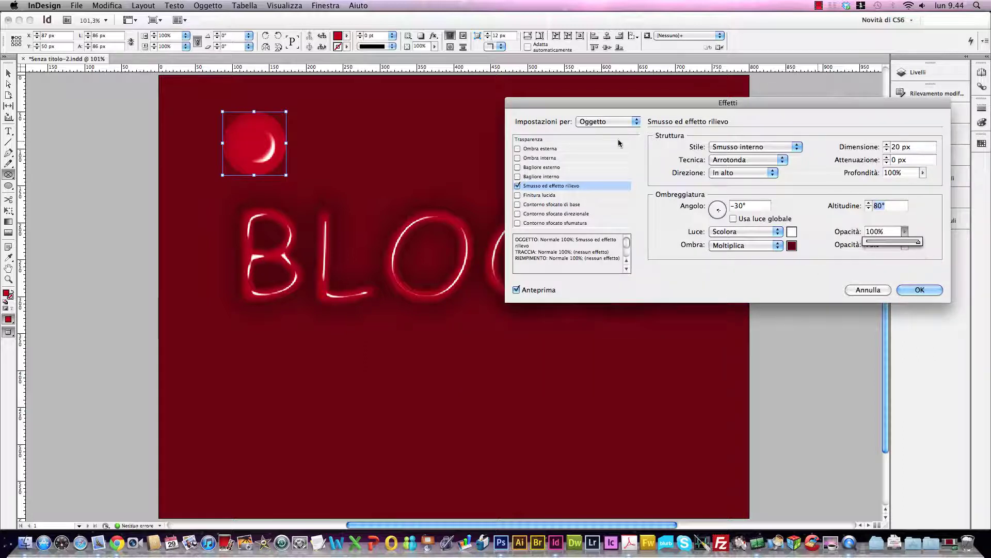
- Enable Ombra esterna on the circle, colored with swatch R=104 G=0 B=13 at 38% opacity
click(557, 150)
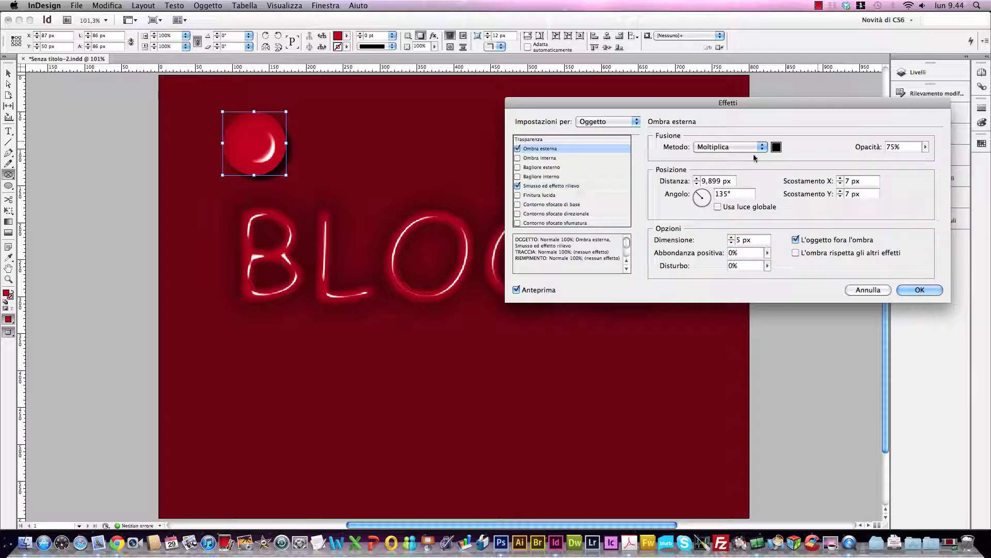
click(776, 147)
drag(638, 301, 637, 317)
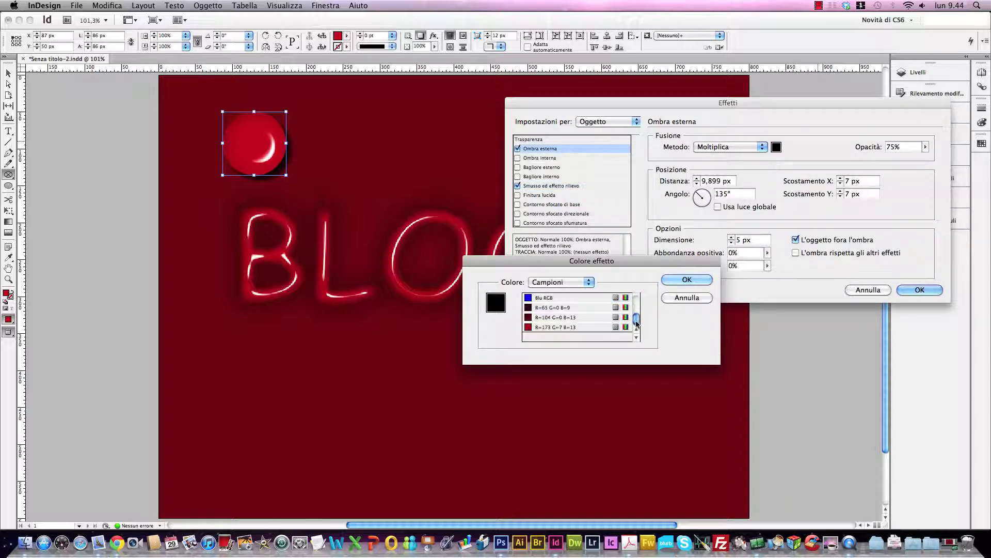
click(563, 317)
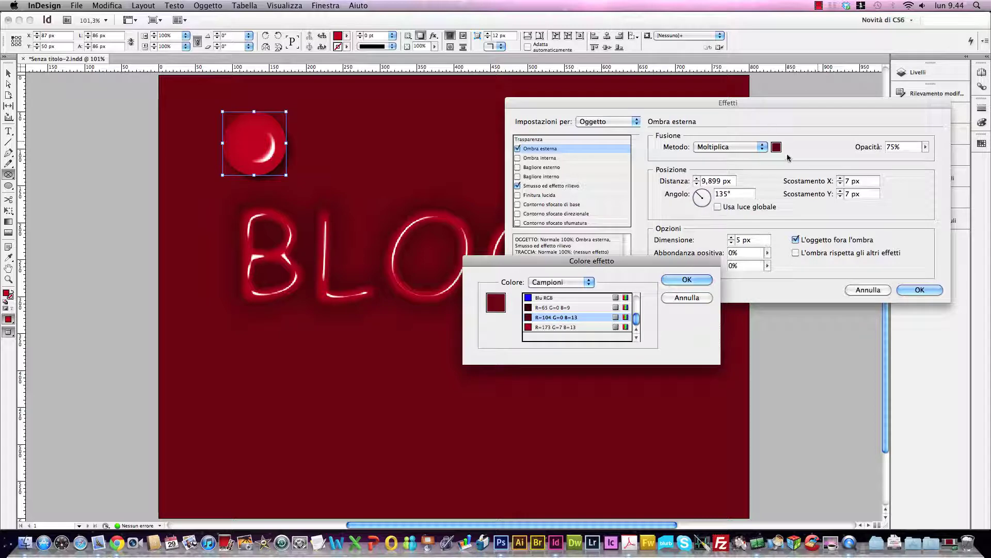
click(686, 297)
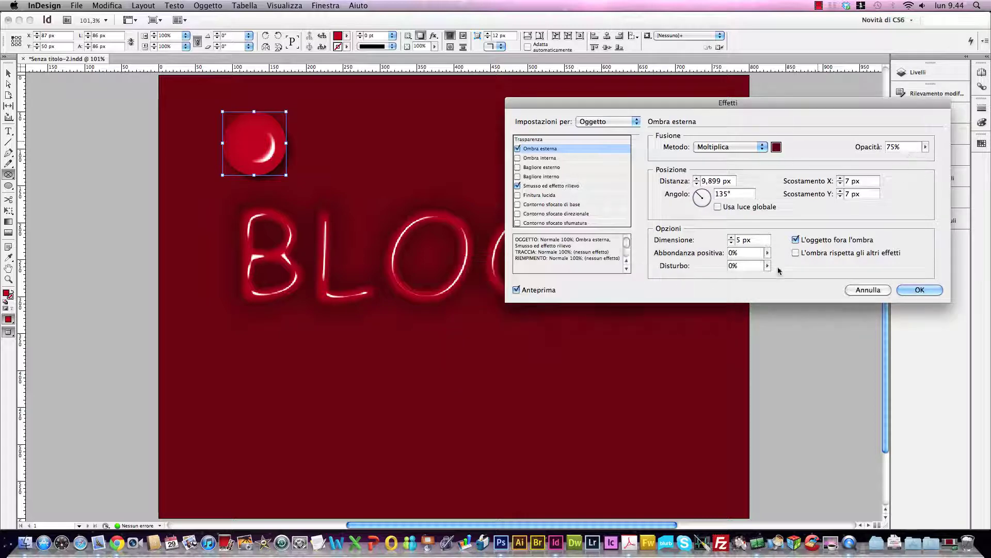
click(926, 146)
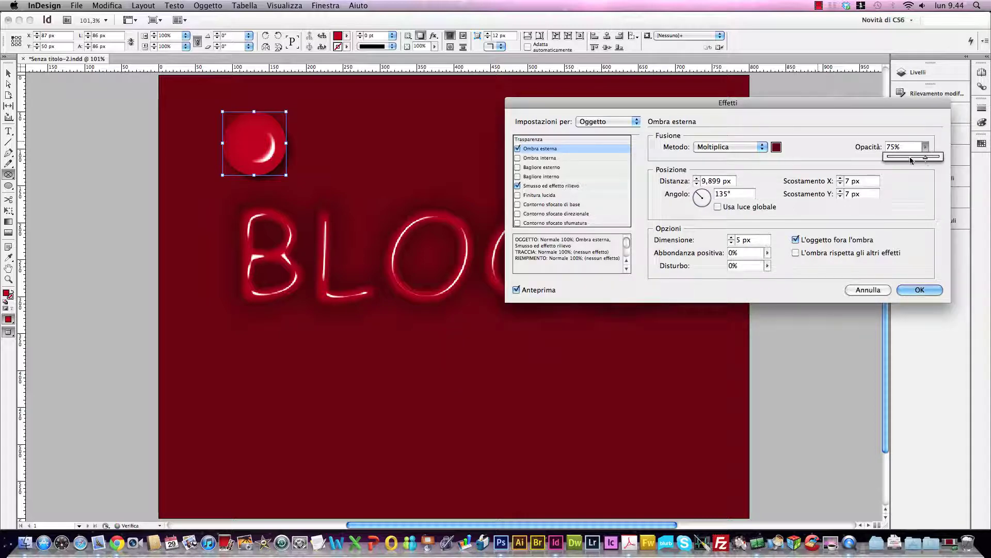
drag(908, 160, 907, 161)
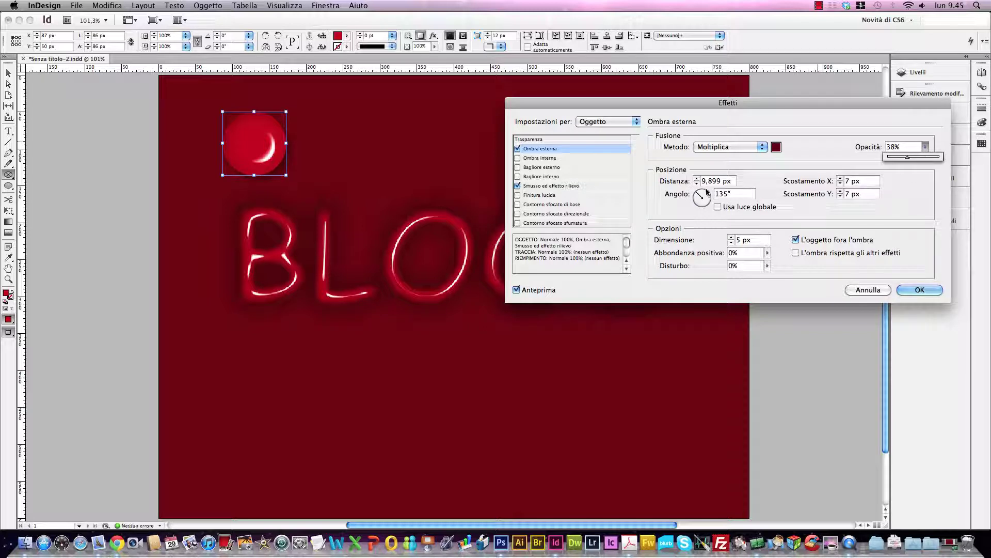
- Set the Ombra esterna Distanza to 0 px, Dimensione to 30 px and Abbondanza positiva to 30%
double_click(720, 183)
text(0)
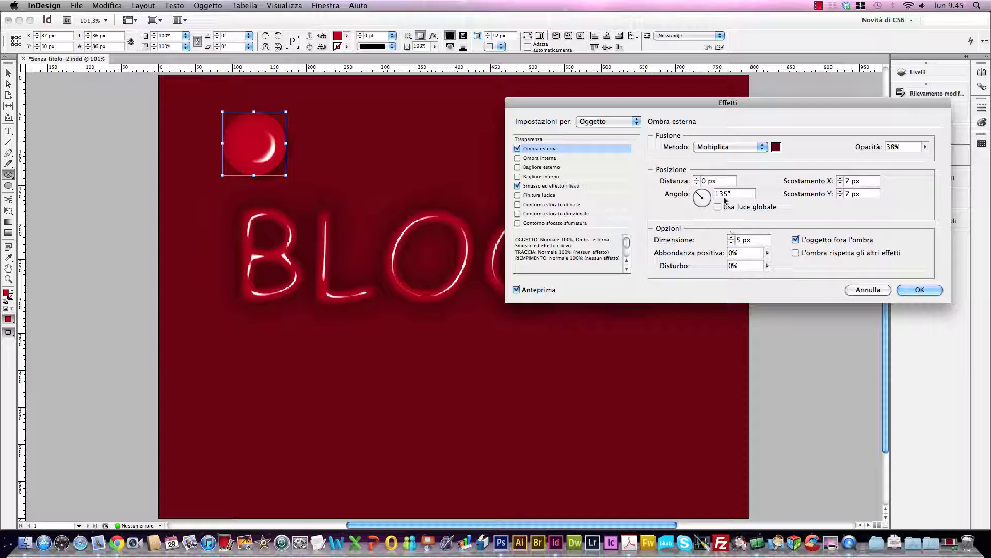
click(737, 252)
click(731, 237)
click(732, 237)
text(10%)
key(shift+Up)
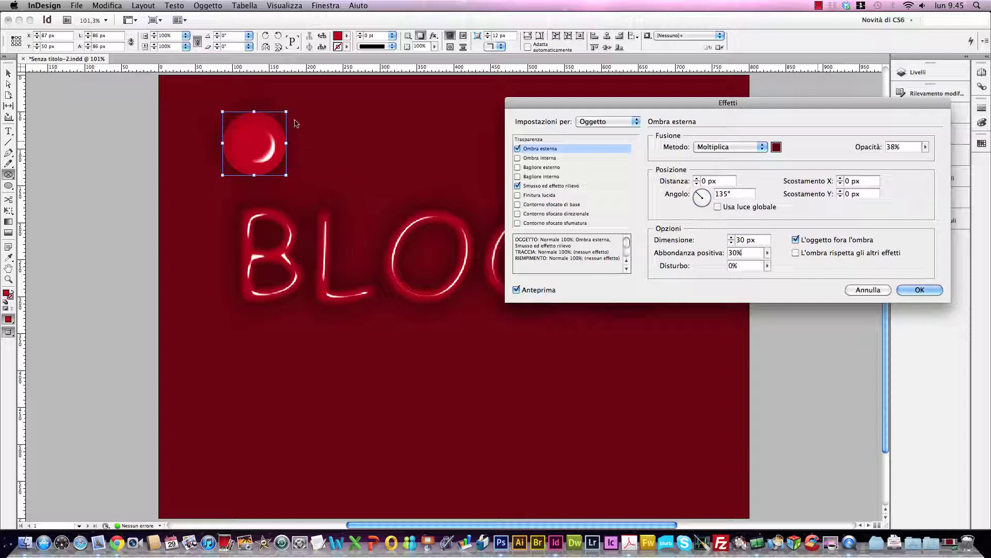
- Enable Bagliore interno on the circle in Normale mode, colored with swatch R=104 G=0 B=13
click(544, 167)
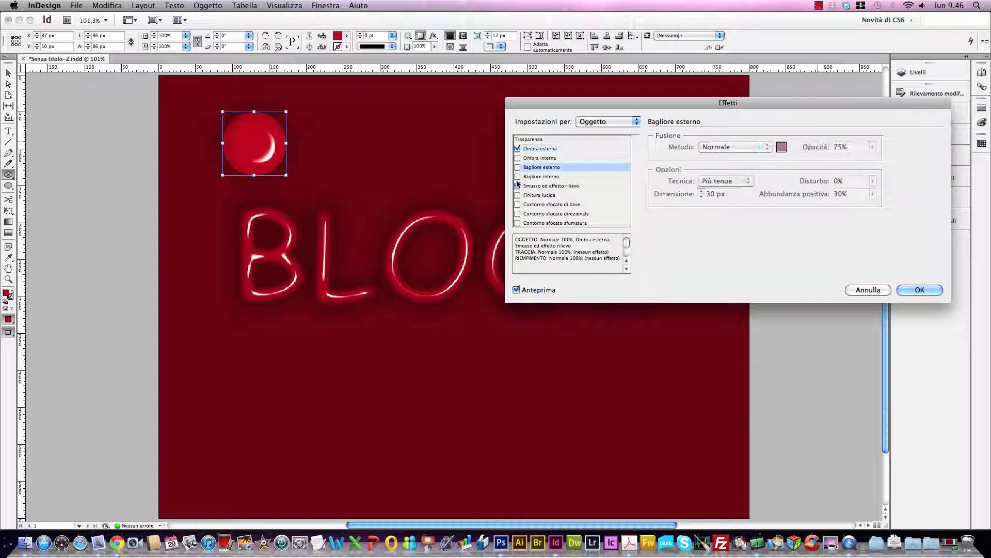
click(548, 176)
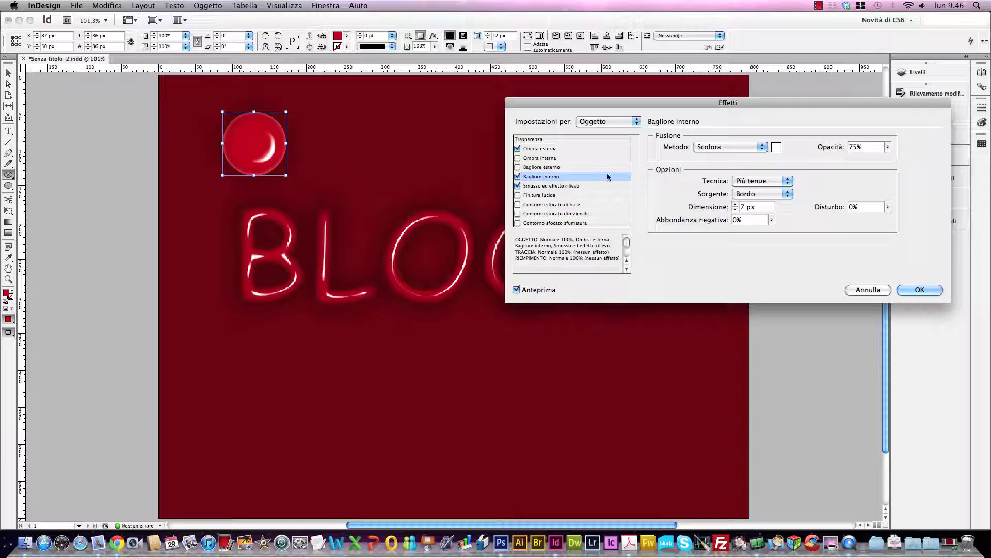
click(778, 148)
drag(637, 299, 637, 319)
click(556, 317)
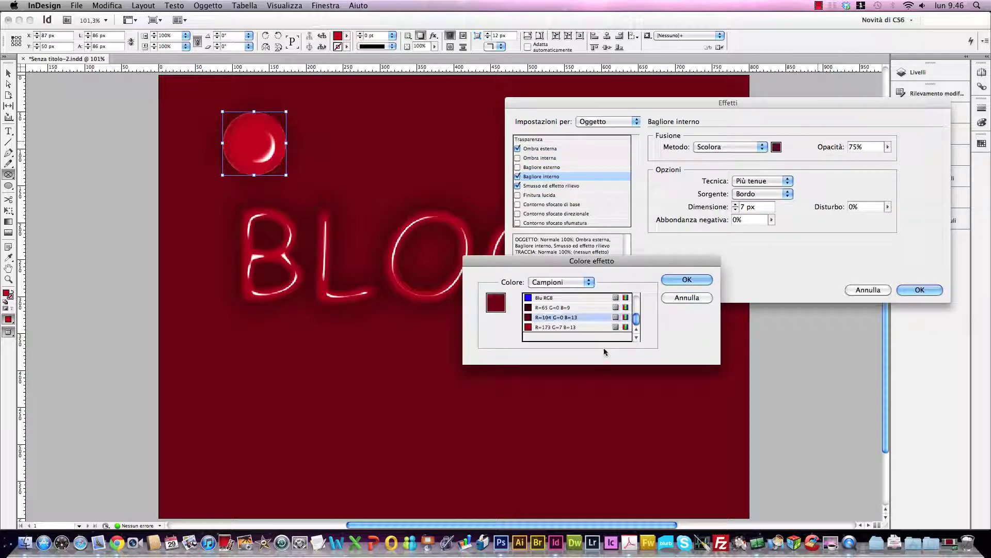
click(686, 280)
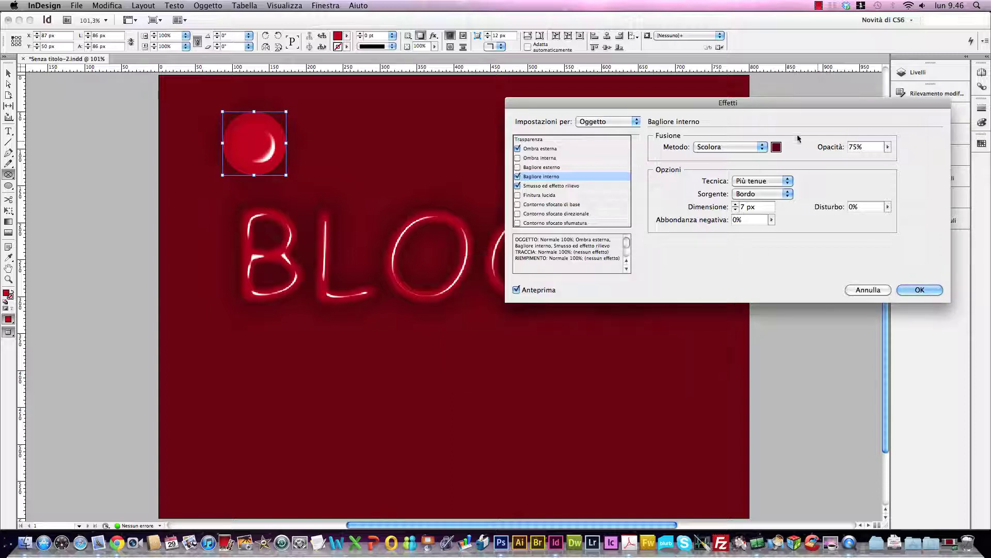
click(762, 148)
click(716, 121)
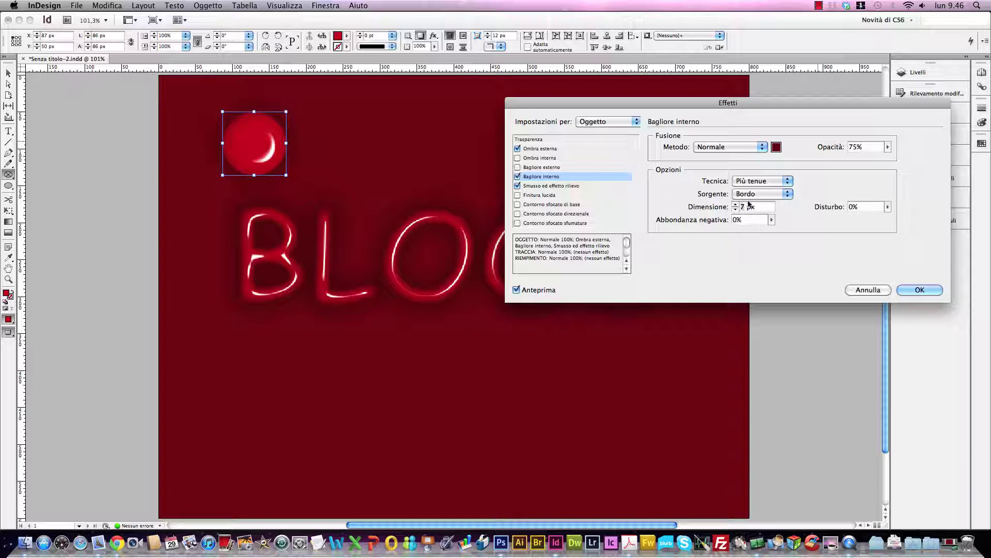
- Set the Bagliore interno Dimensione to 30 px and Abbondanza negativa to 30%, and enable Contorno sfocato di base on the circle
text(10)
key(shift+Up)
key(shift+Up)
key(Tab)
key(shift+Up)
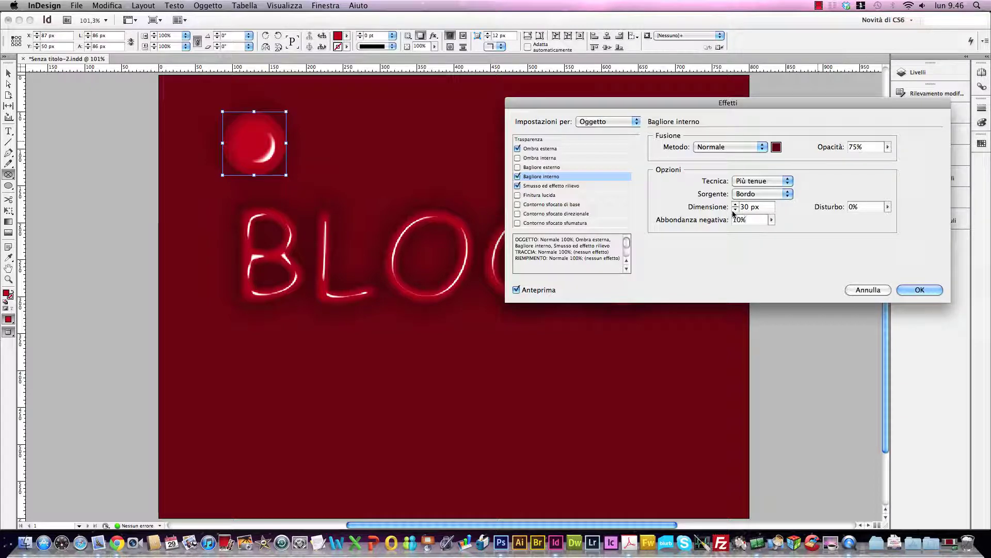
key(shift+Up)
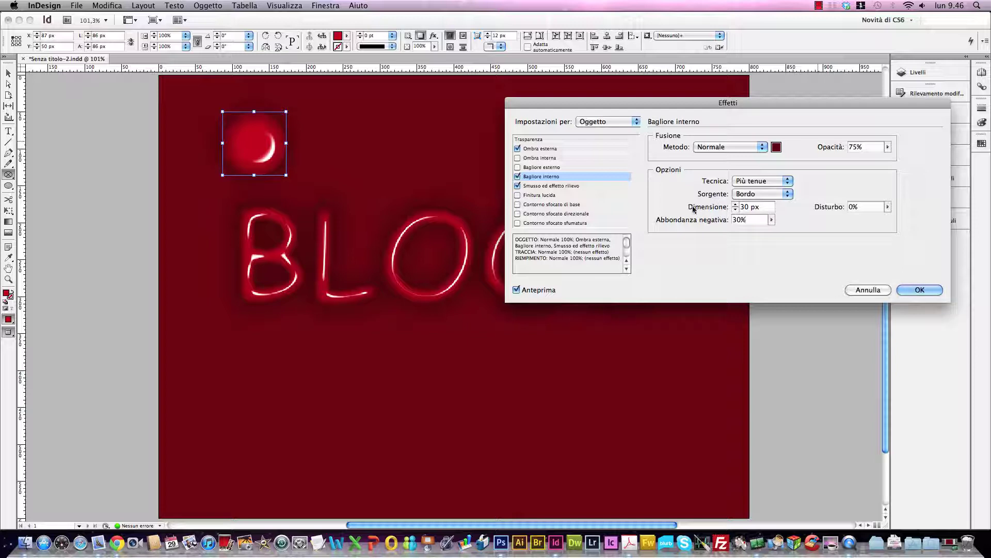
click(599, 205)
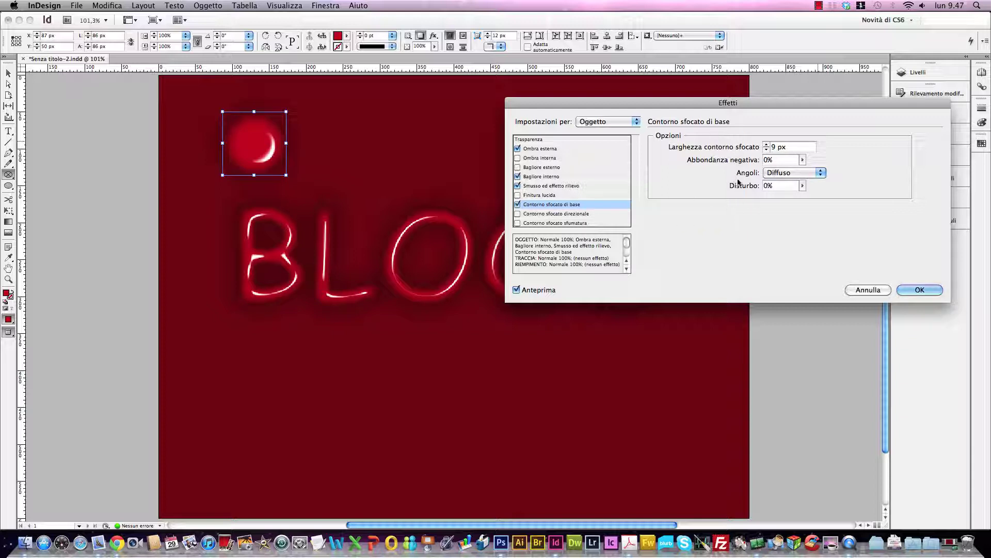
click(909, 291)
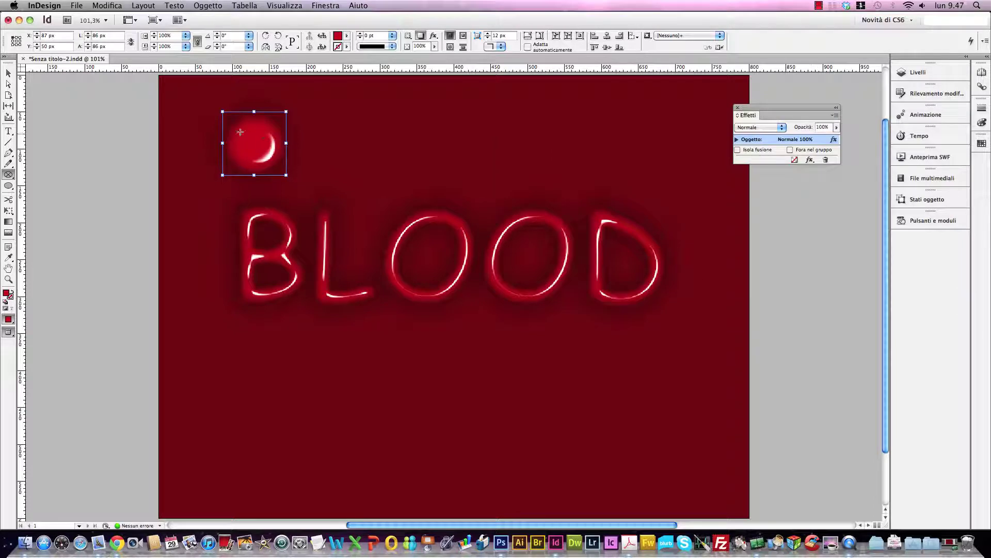
- Duplicate the drop around the title, scaling the copy above the L to about 52 px and the one below the B to about 118 px
click(8, 72)
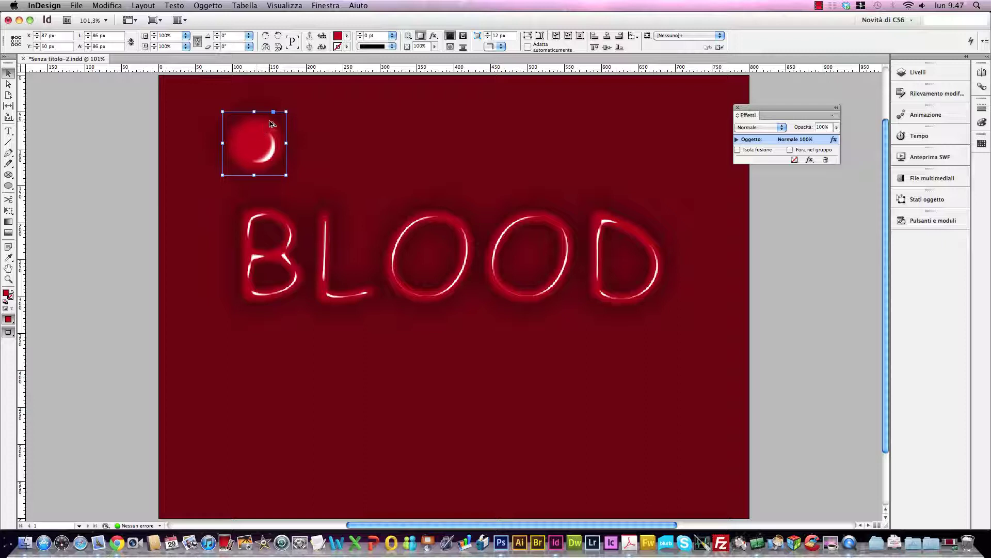
drag(262, 133, 353, 158)
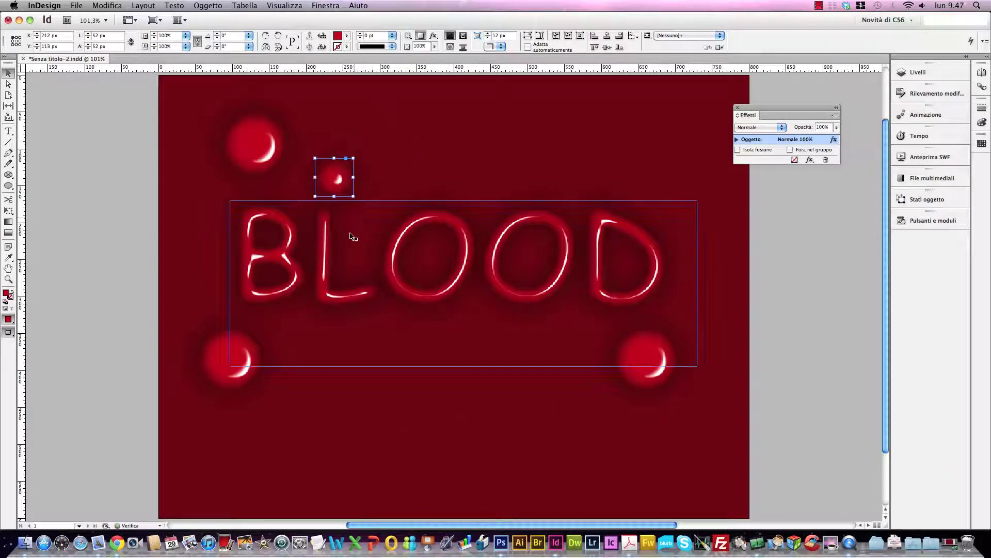
click(249, 375)
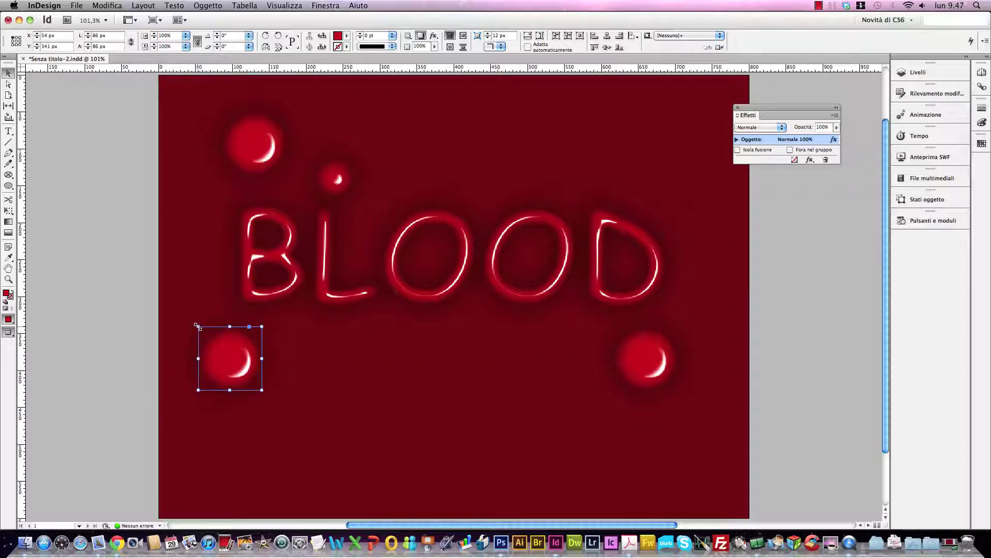
drag(199, 328, 178, 313)
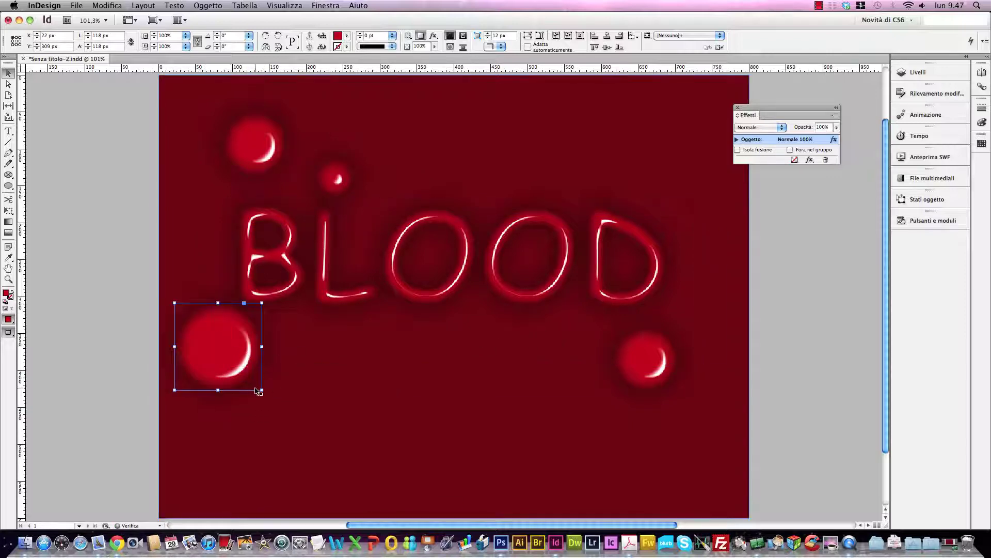
- Shrink the drop below the D, and place a smaller copy about 40 px wide just beside the letter
click(669, 372)
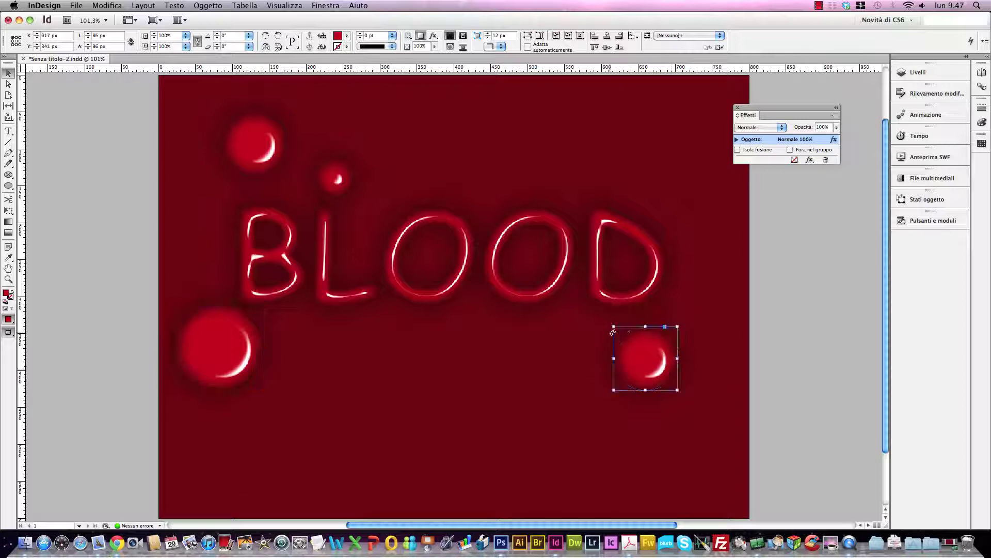
drag(613, 326, 703, 262)
drag(706, 255, 710, 252)
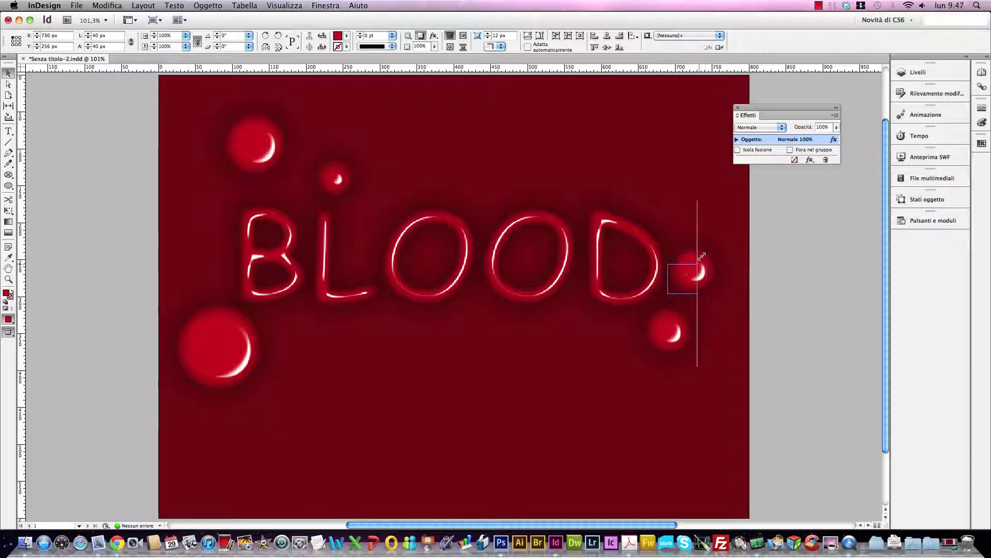
click(707, 276)
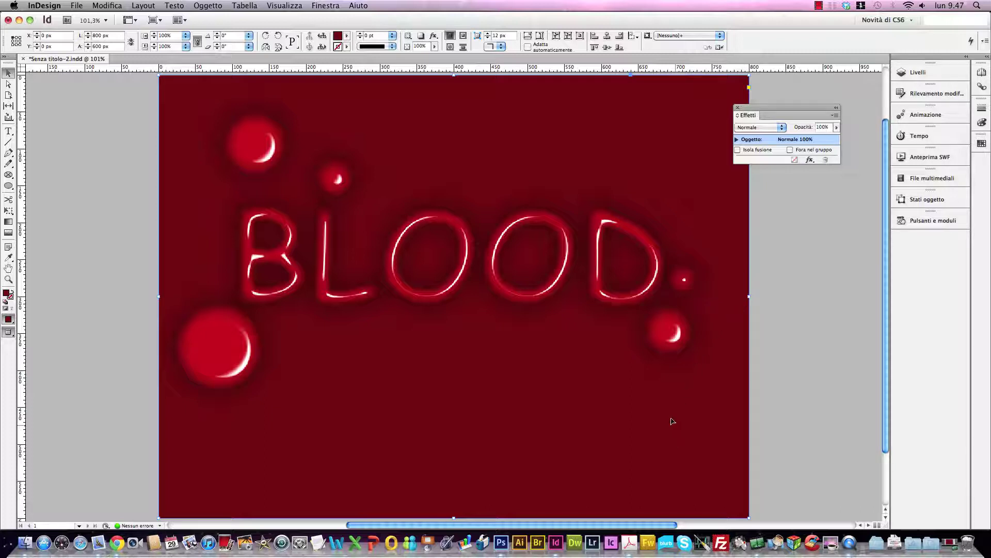
- Review the Ombra esterna settings applied to the largest drop below the B
click(216, 356)
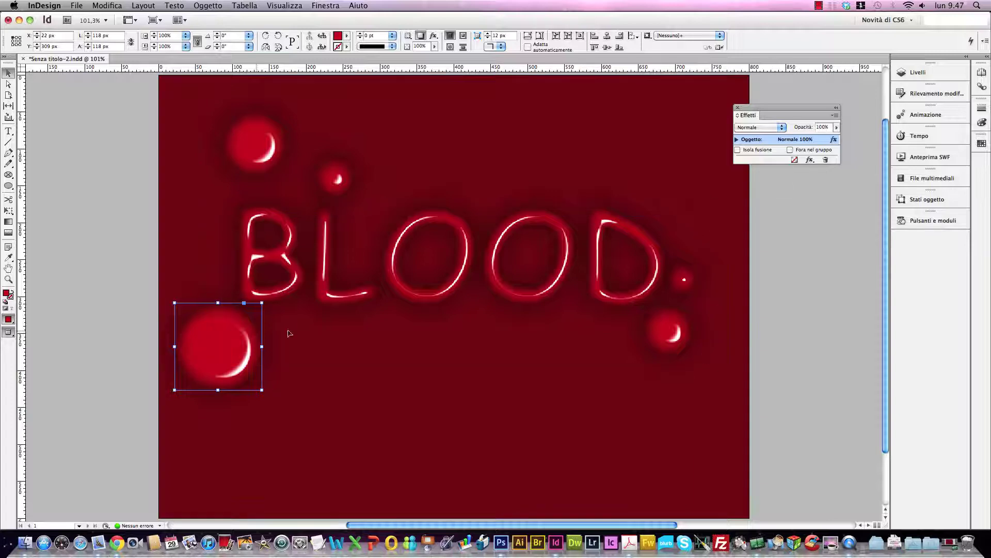
double_click(823, 141)
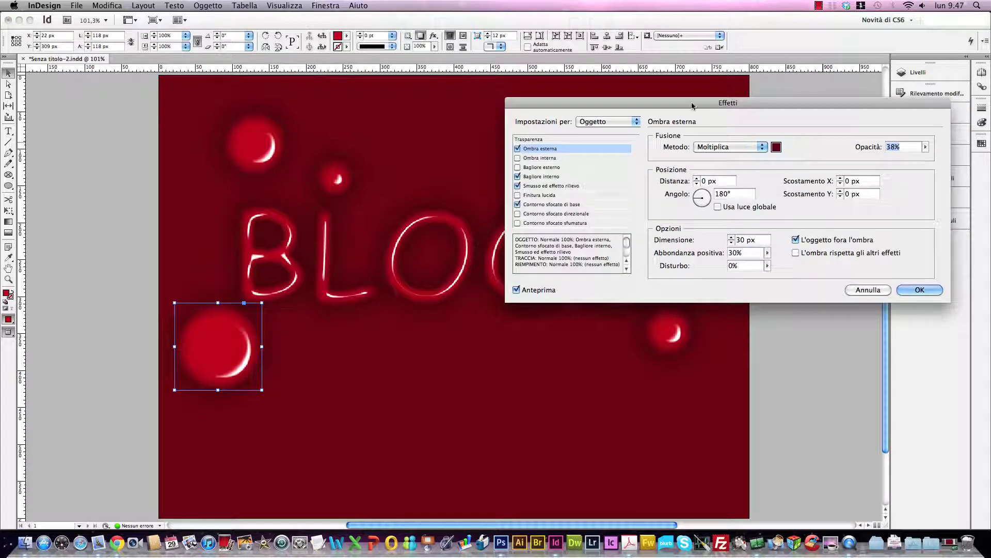
drag(693, 105, 694, 127)
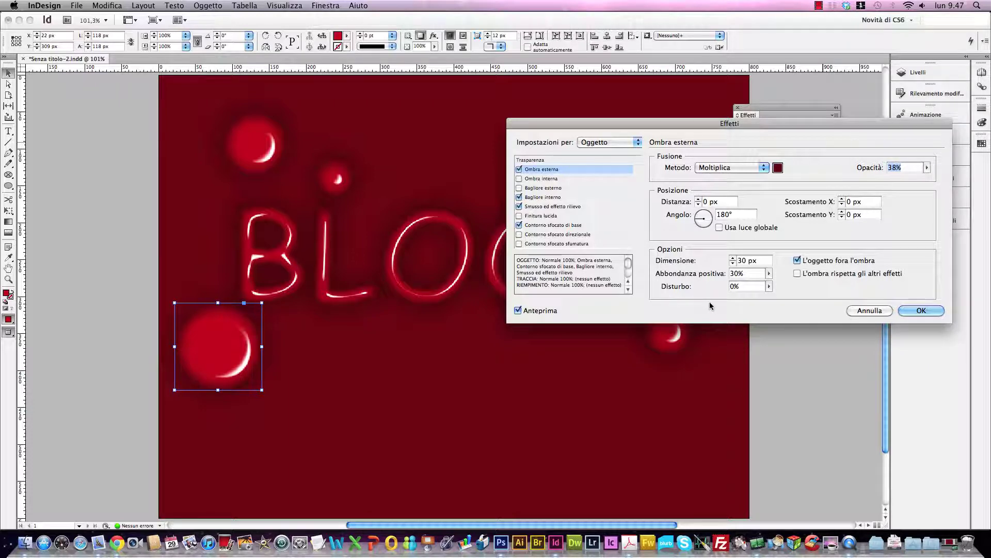
click(922, 310)
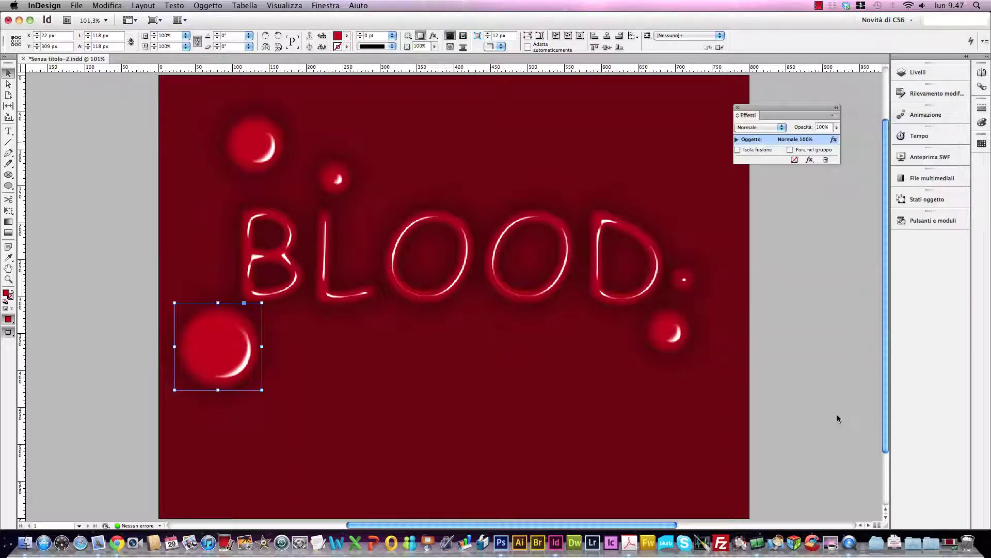